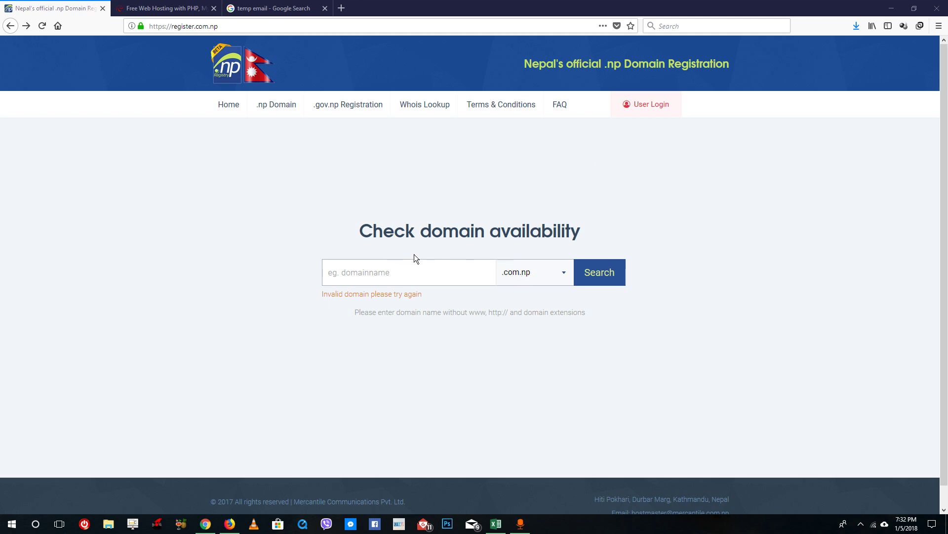
Step: Switch from the free hosting tab back to the .np registration site and select its address
{"action": "left_click", "coordinate": [169, 9]}
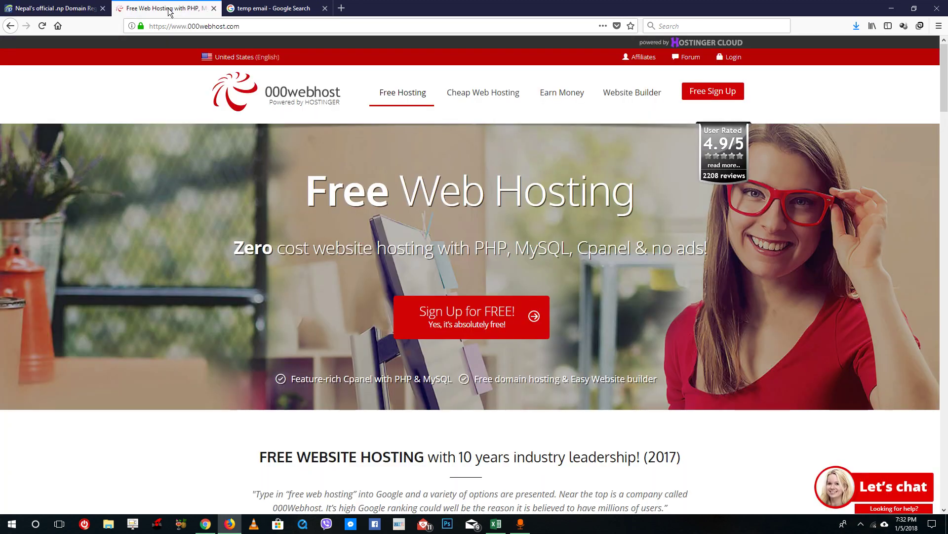
{"action": "left_click", "coordinate": [88, 8]}
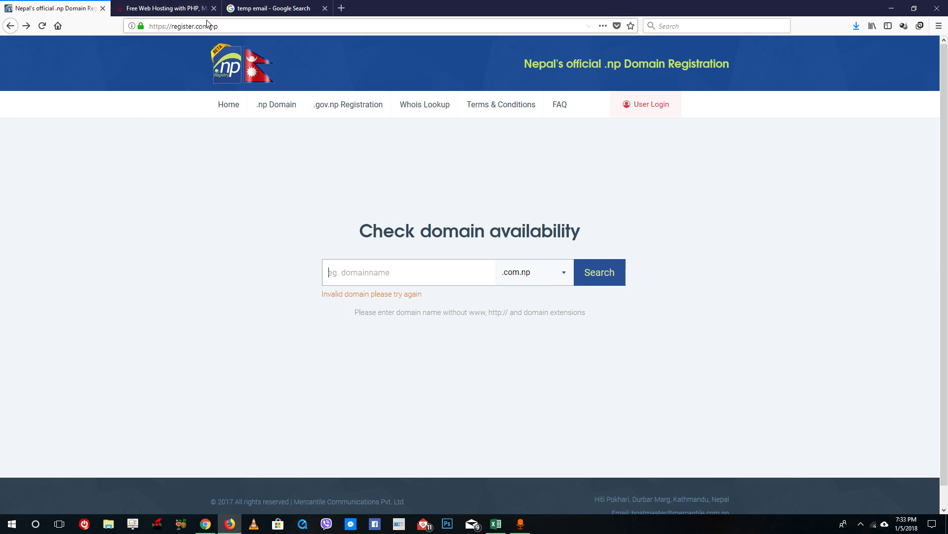
{"action": "left_click_drag", "start_coordinate": [171, 27], "coordinate": [221, 26]}
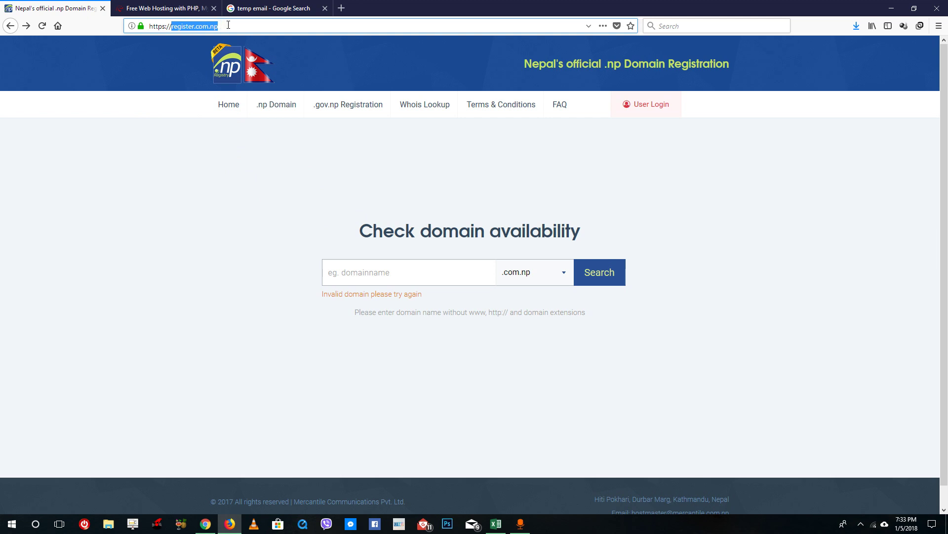
{"action": "left_click", "coordinate": [228, 26]}
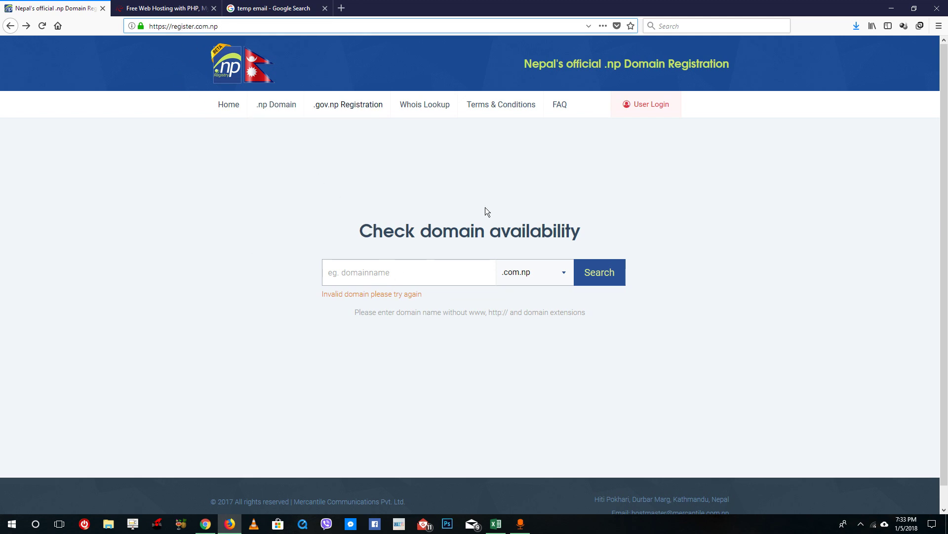
Step: Type 'smi' in the domain field and take the saved name smithdavid from the autofill
{"action": "left_click", "coordinate": [456, 278]}
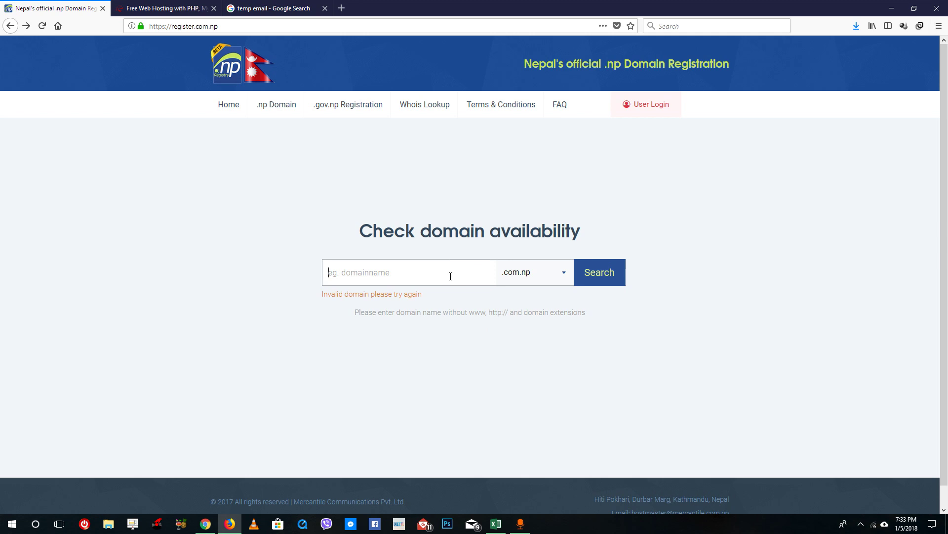
{"action": "left_click", "coordinate": [368, 274]}
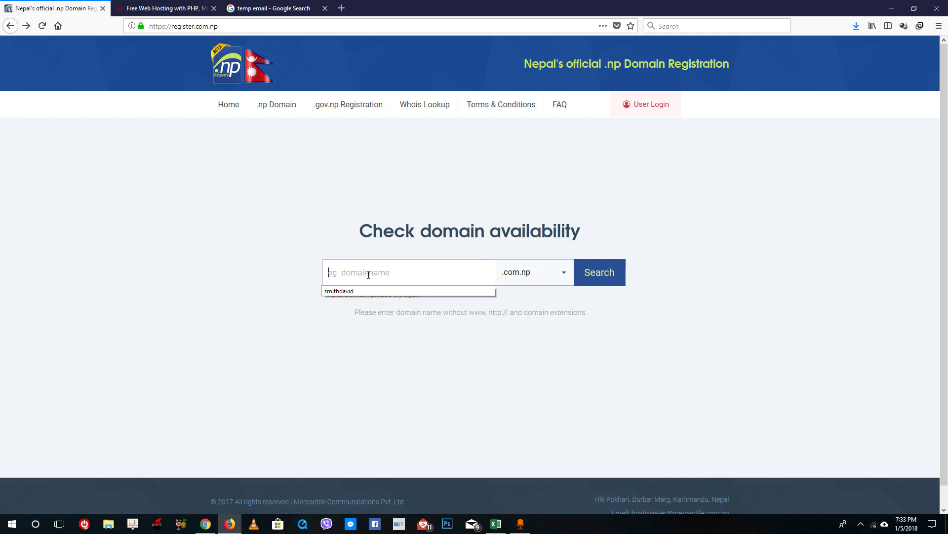
{"action": "left_click", "coordinate": [312, 344]}
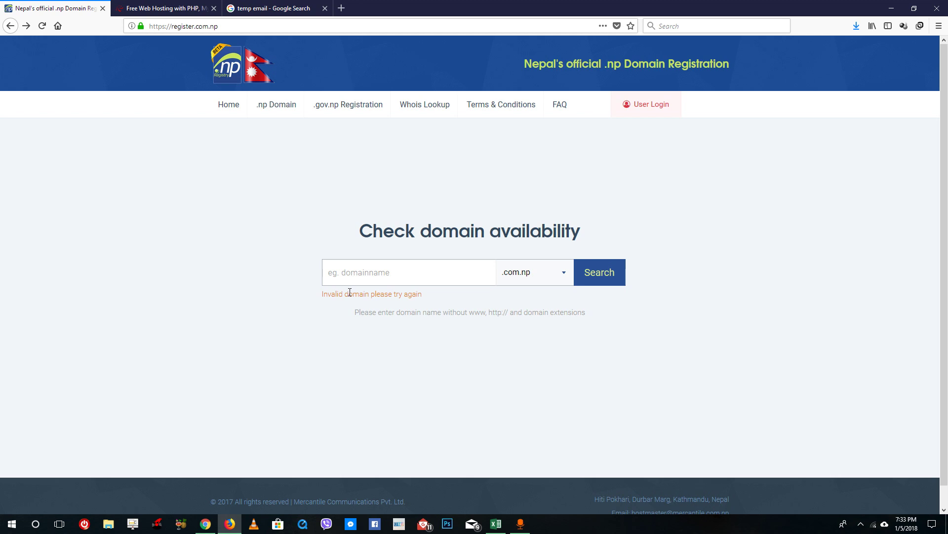
{"action": "left_click", "coordinate": [376, 277]}
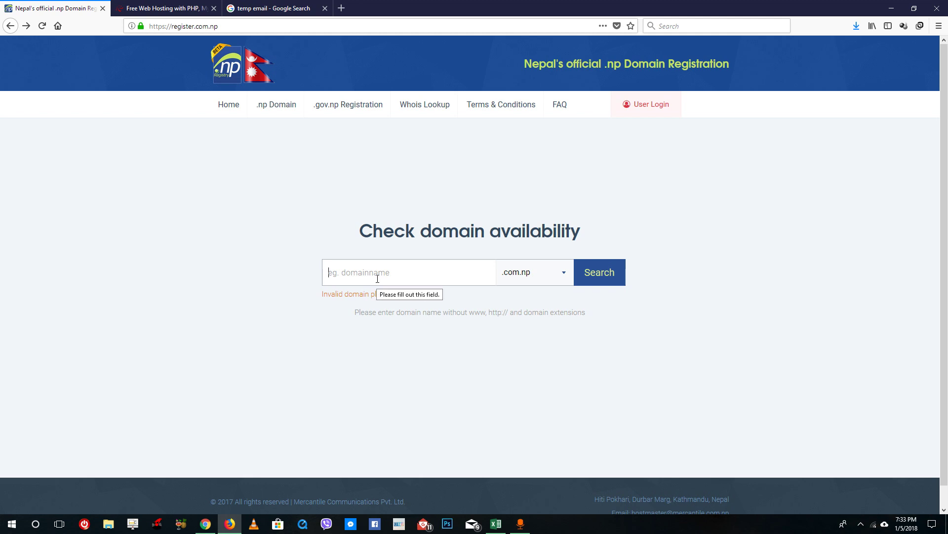
{"action": "type", "text": "smi"}
{"action": "left_click", "coordinate": [359, 293]}
Step: Trim the trailing letters and re-fill the field with smithdavid, keeping .com.np
{"action": "mouse_move", "coordinate": [349, 273]}
{"action": "left_mouse_down"}
{"action": "mouse_move", "coordinate": [328, 273]}
{"action": "mouse_move", "coordinate": [363, 275]}
{"action": "left_mouse_up"}
{"action": "left_click", "coordinate": [366, 273]}
{"action": "left_click", "coordinate": [375, 273]}
{"action": "key", "text": "BackSpace"}
{"action": "key", "text": "BackSpace"}
{"action": "key", "text": "BackSpace"}
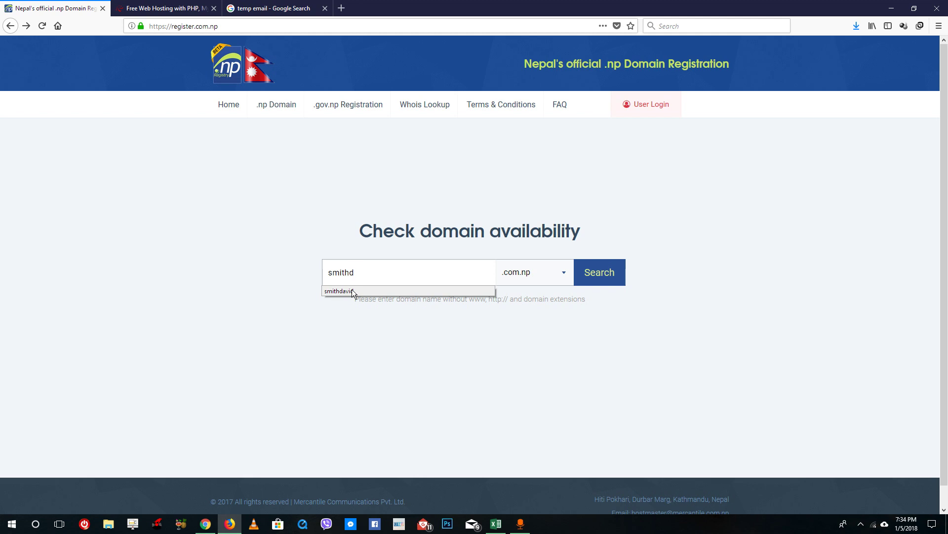
{"action": "left_click", "coordinate": [352, 290]}
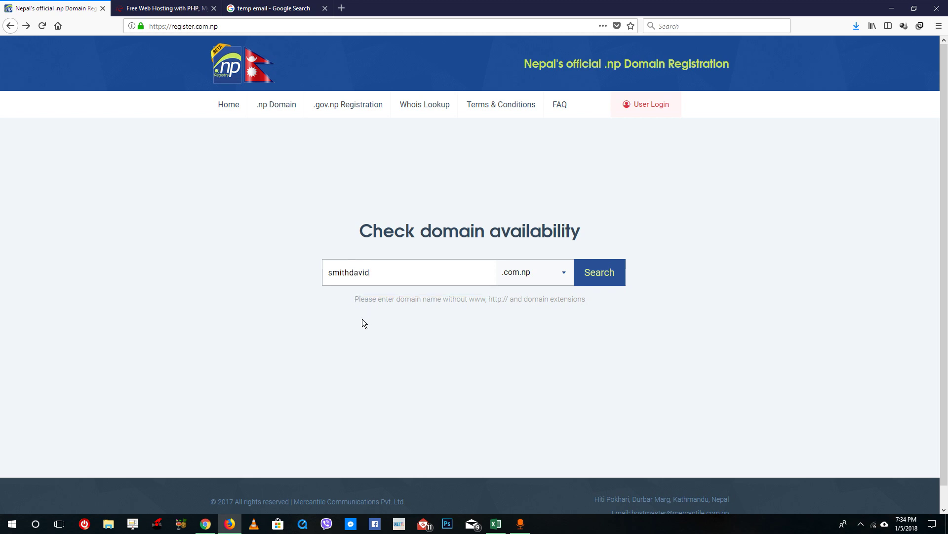
{"action": "left_click_drag", "start_coordinate": [383, 272], "coordinate": [303, 269]}
{"action": "left_click", "coordinate": [335, 272]}
Step: Search smithdavid.com.np, see it is available, choose Register now, then Create user
{"action": "left_click", "coordinate": [598, 277]}
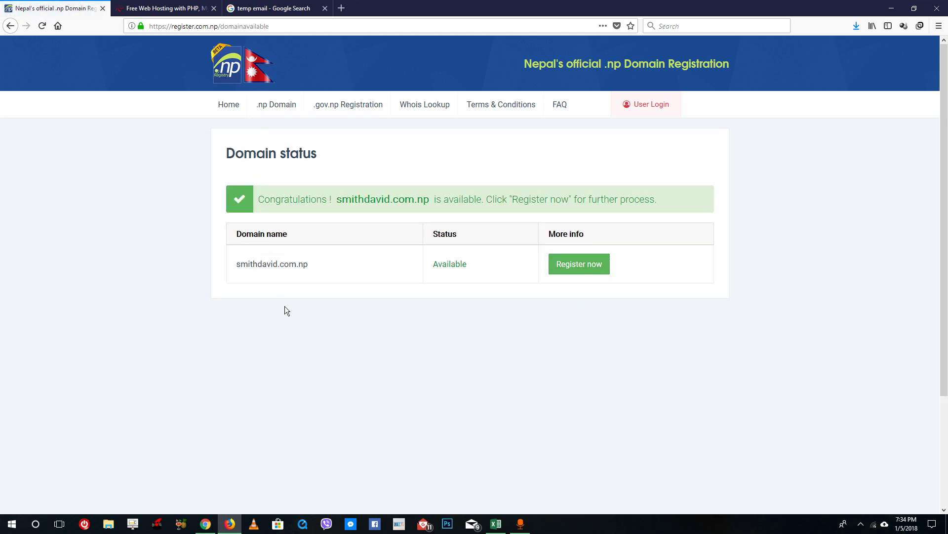
{"action": "left_click_drag", "start_coordinate": [242, 264], "coordinate": [303, 264]}
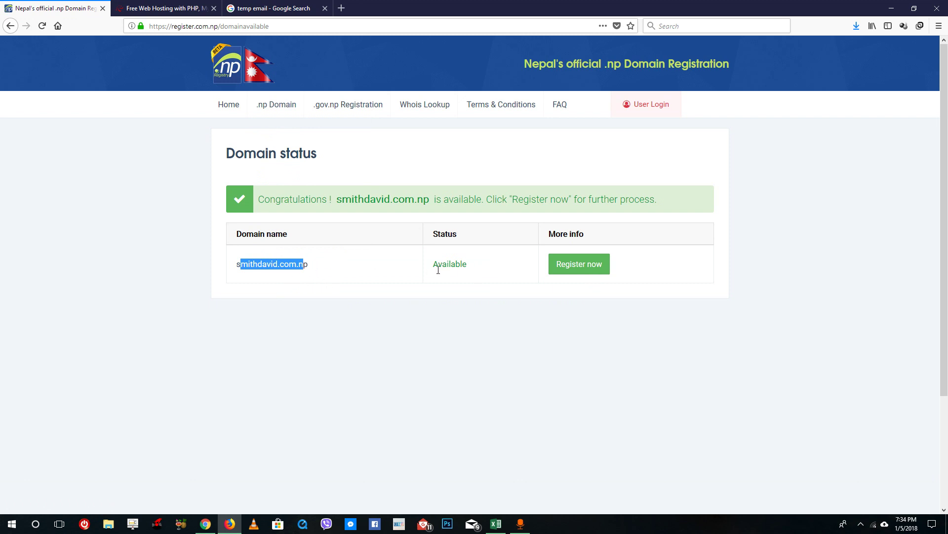
{"action": "left_click", "coordinate": [517, 331]}
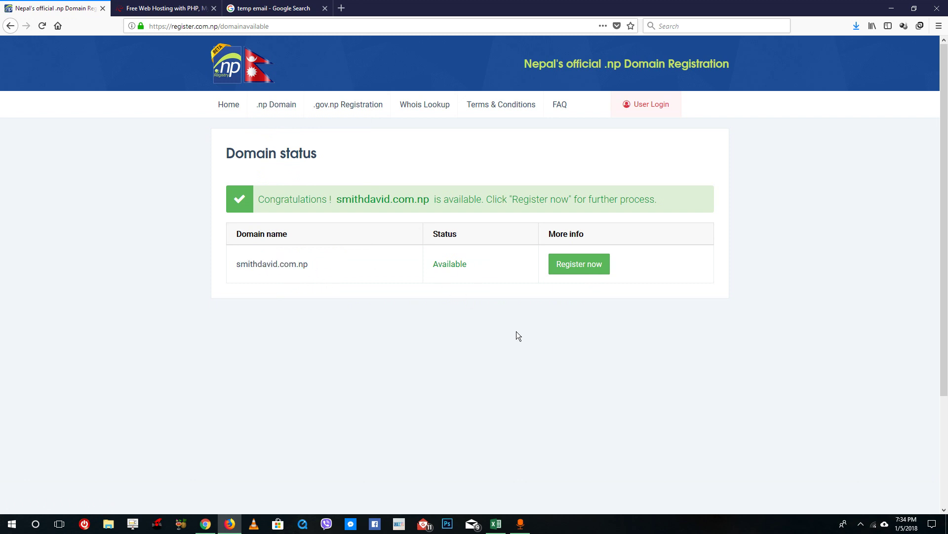
{"action": "left_click", "coordinate": [570, 269]}
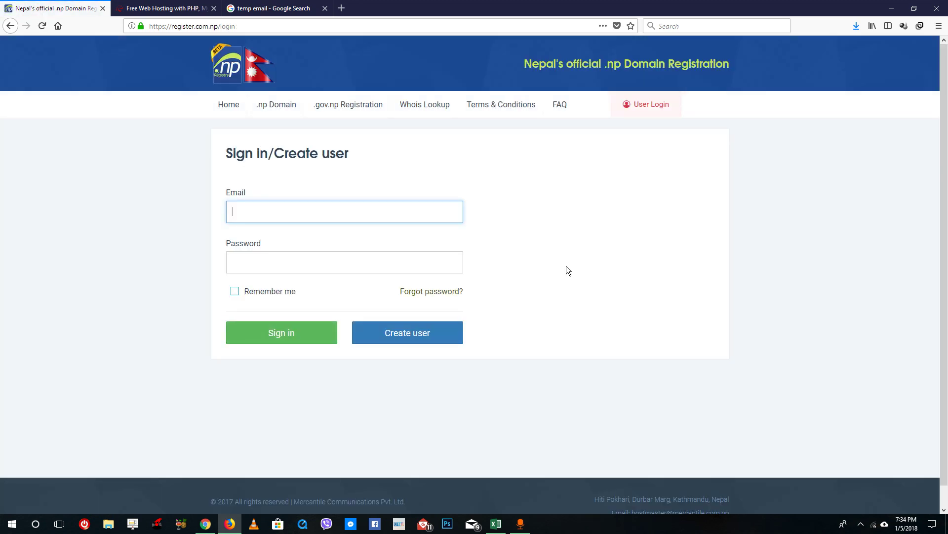
{"action": "left_click", "coordinate": [421, 338]}
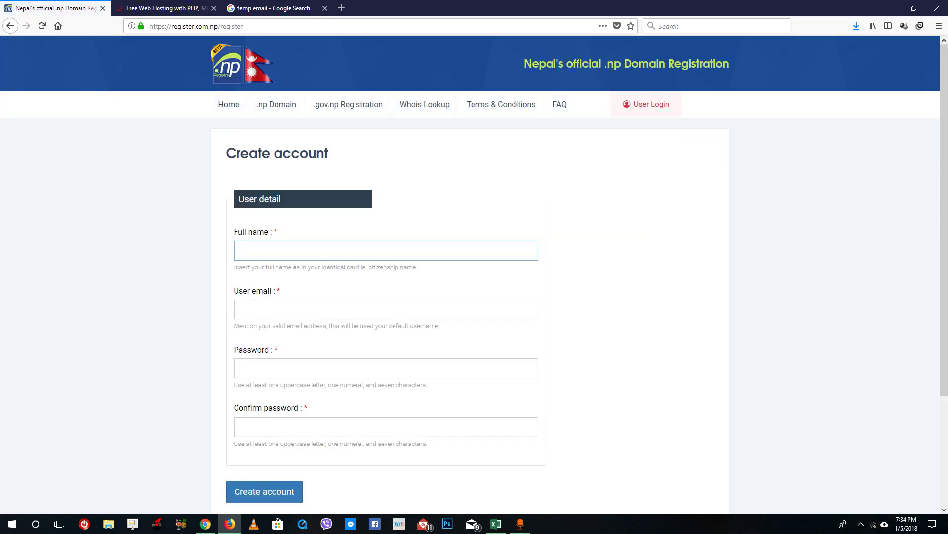
Step: Enter the user's full name on the Create account form
{"action": "left_click", "coordinate": [368, 247]}
{"action": "left_click", "coordinate": [293, 307]}
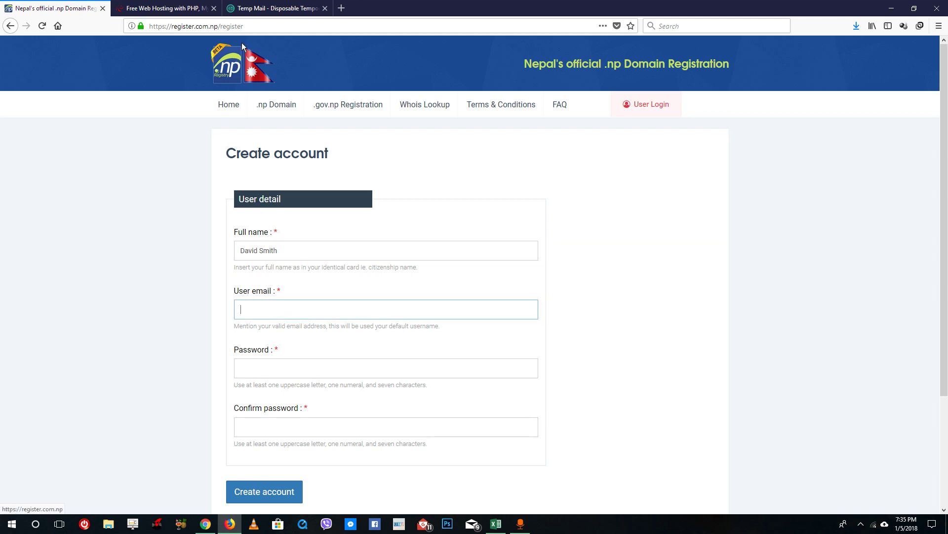
Step: Copy the disposable address from Temp Mail and return to the registration tab
{"action": "left_click", "coordinate": [250, 10]}
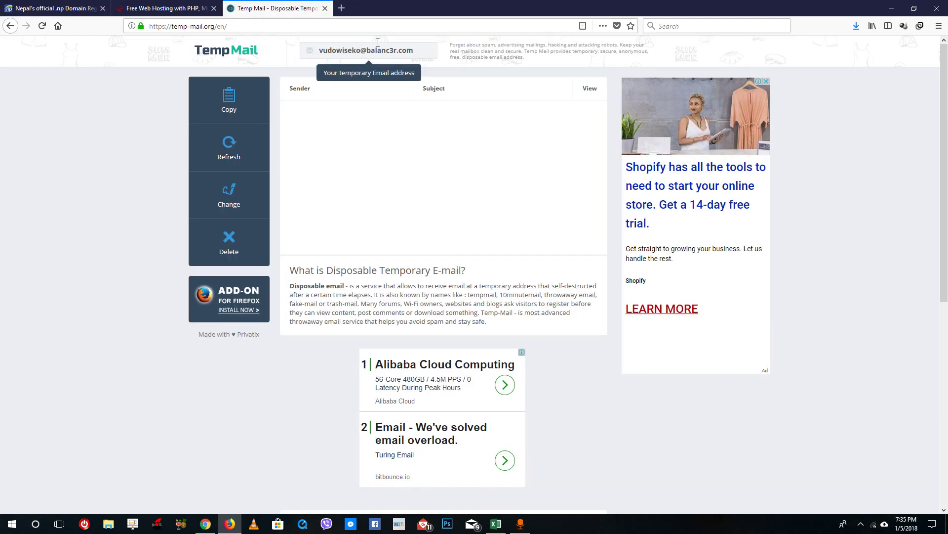
{"action": "left_click_drag", "start_coordinate": [417, 50], "coordinate": [317, 51]}
{"action": "right_click", "coordinate": [346, 51]}
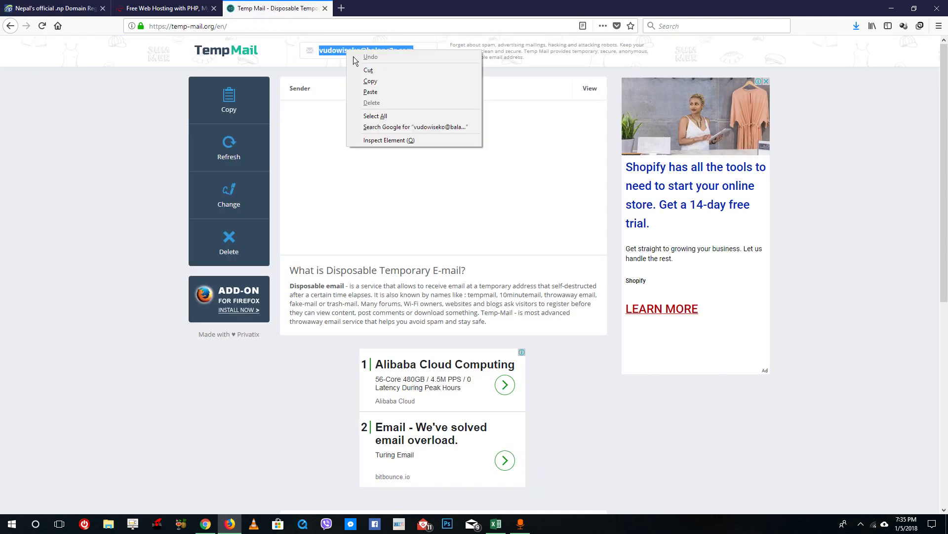
{"action": "left_click", "coordinate": [363, 82]}
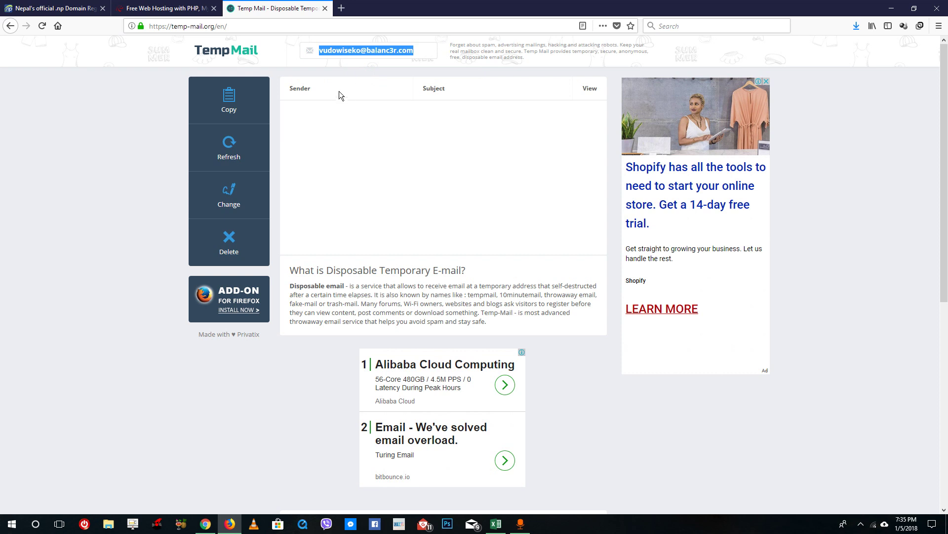
{"action": "left_click", "coordinate": [50, 9]}
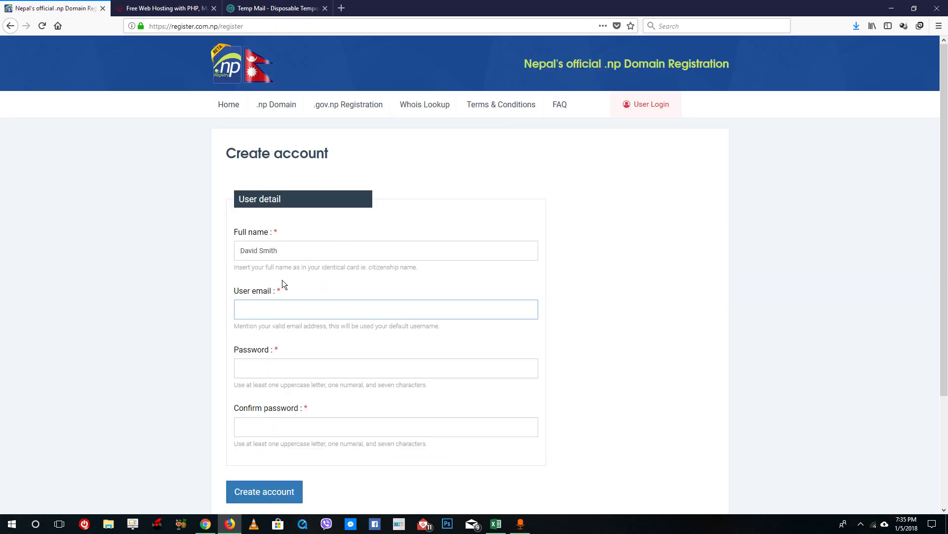
Step: Paste the temporary email into User email and enter the password in both password fields
{"action": "left_click", "coordinate": [264, 310]}
{"action": "key", "text": "ctrl+v"}
{"action": "left_click", "coordinate": [309, 368]}
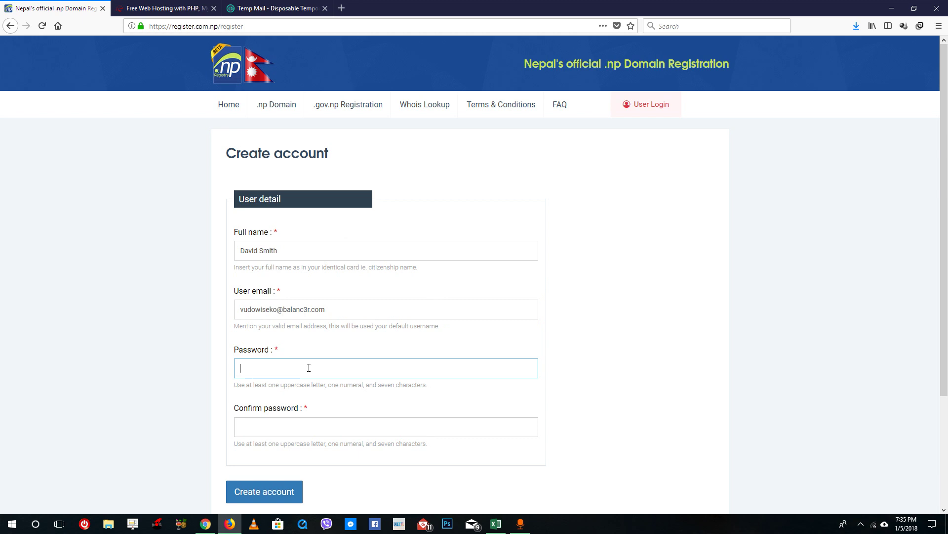
{"action": "type", "text": "************"}
{"action": "left_click", "coordinate": [290, 424]}
{"action": "type", "text": "*******"}
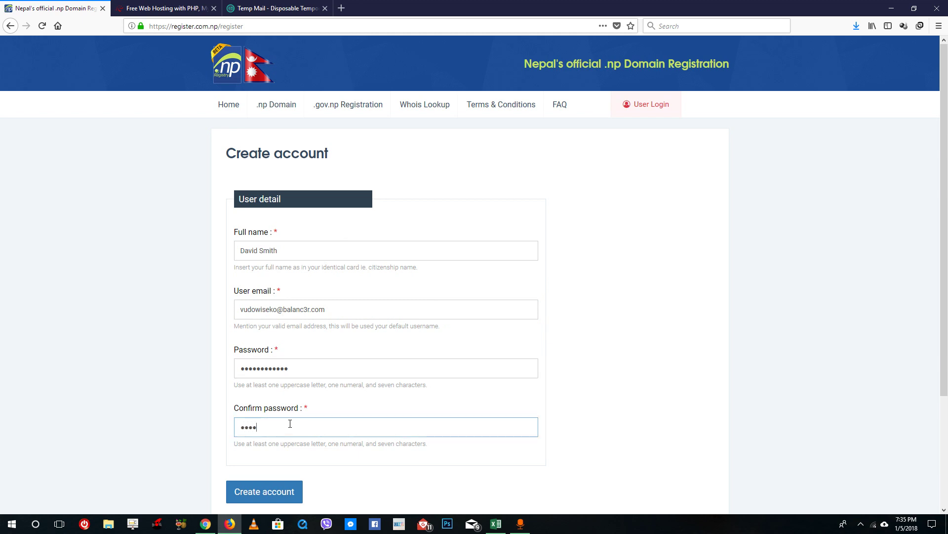
{"action": "type", "text": "*****"}
Step: Submit Create account, save the login in Firefox, and return to the temporary mailbox
{"action": "left_click", "coordinate": [643, 268]}
{"action": "scroll", "coordinate": [638, 265], "scroll_direction": "down", "scroll_amount": 3}
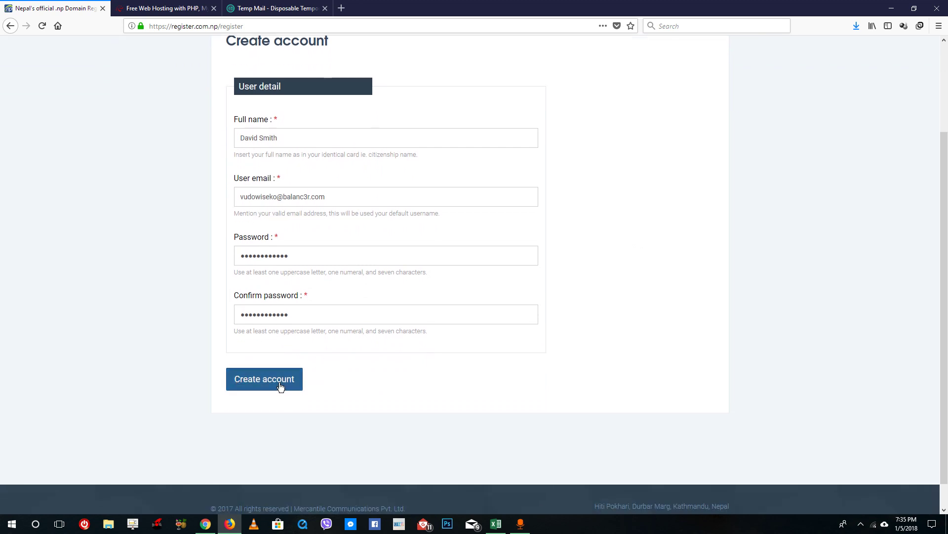
{"action": "left_click", "coordinate": [264, 379]}
{"action": "left_click", "coordinate": [185, 109]}
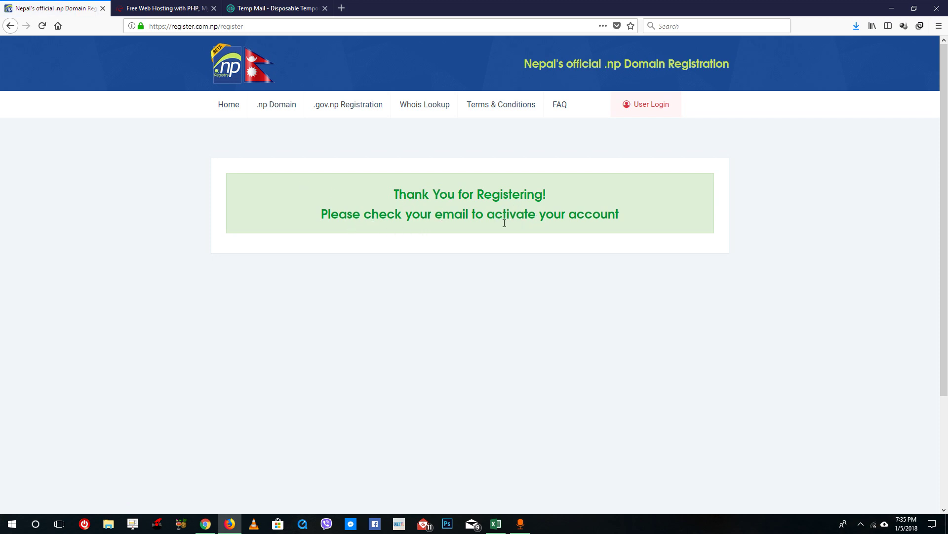
{"action": "left_click", "coordinate": [267, 8]}
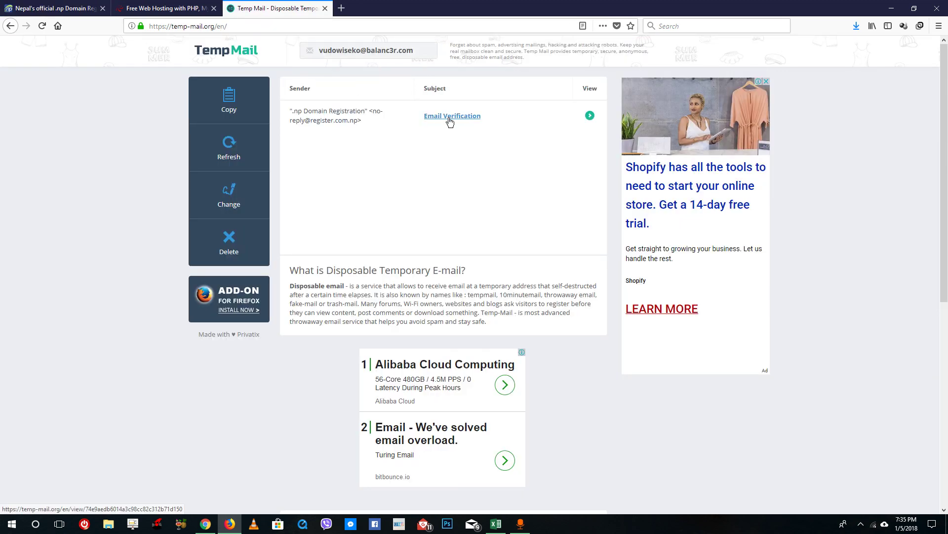
Step: Open the .np Domain Registration Email Verification message and press its Verify button
{"action": "left_click", "coordinate": [465, 121]}
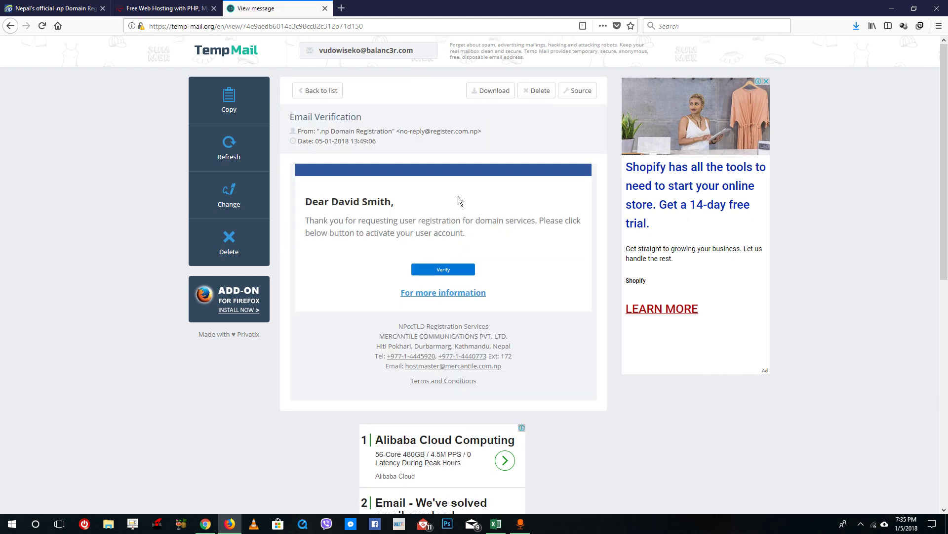
{"action": "left_click_drag", "start_coordinate": [312, 201], "coordinate": [378, 203]}
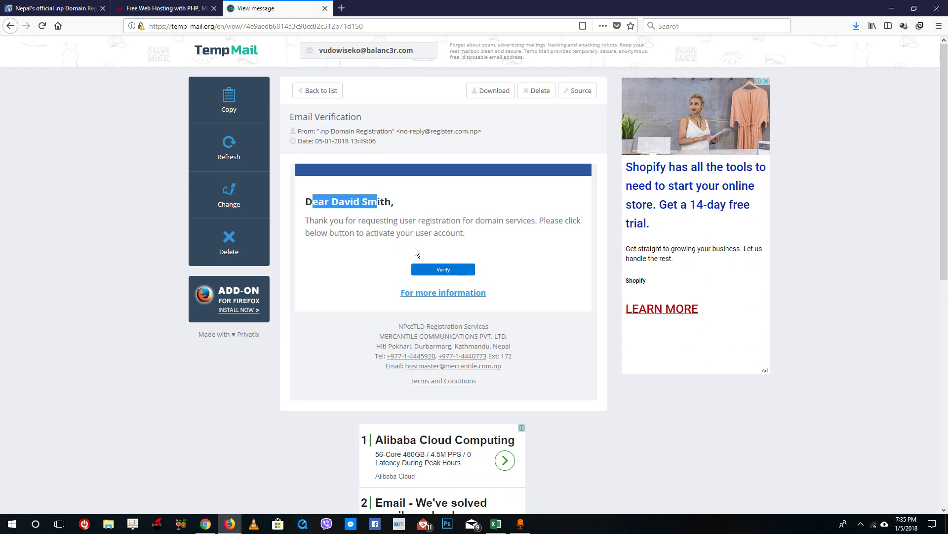
{"action": "left_click", "coordinate": [441, 267]}
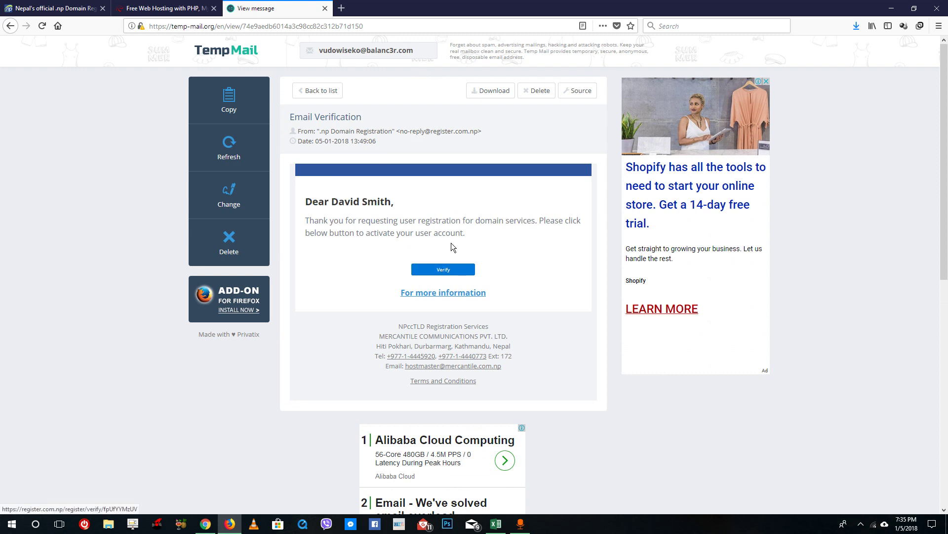
{"action": "left_click", "coordinate": [444, 271]}
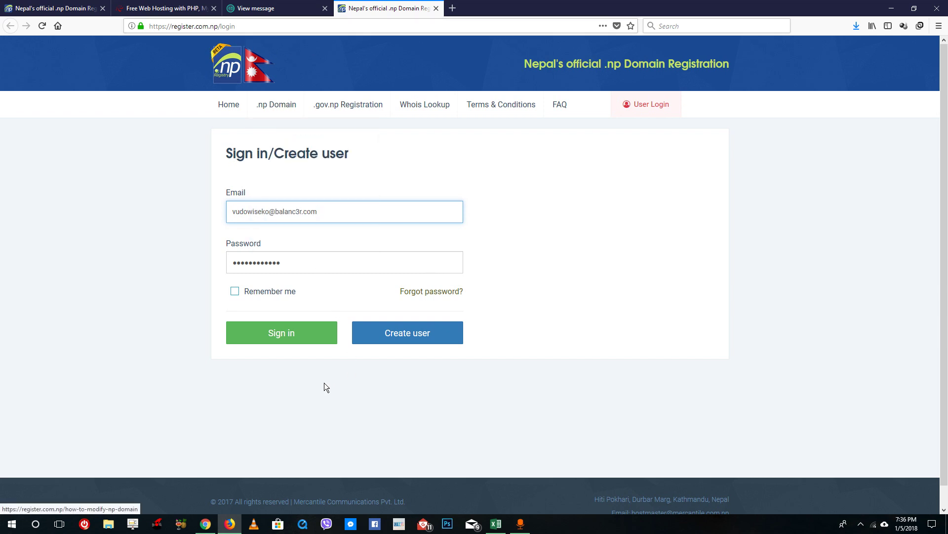
Step: Sign in with Remember me ticked, landing on the smithdavid.com.np Domain request form
{"action": "left_click", "coordinate": [268, 295]}
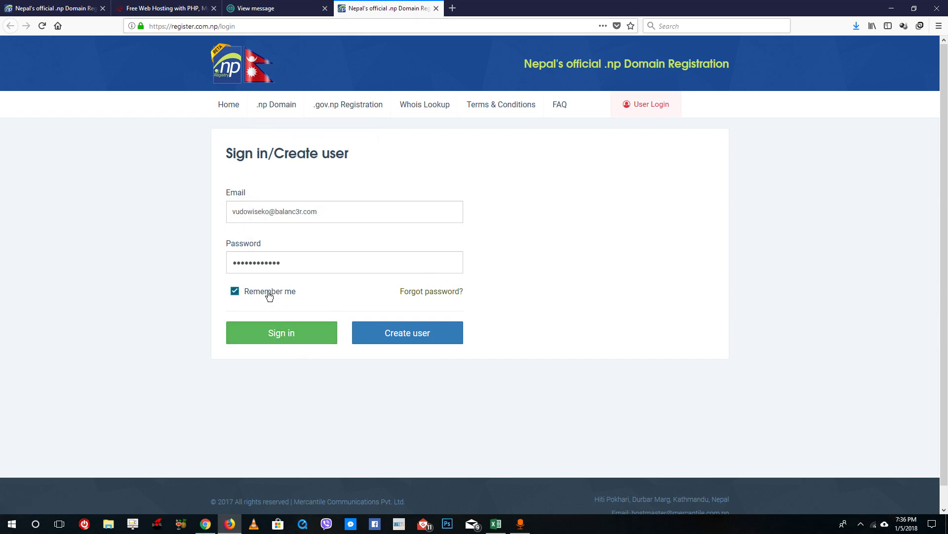
{"action": "left_click", "coordinate": [310, 338]}
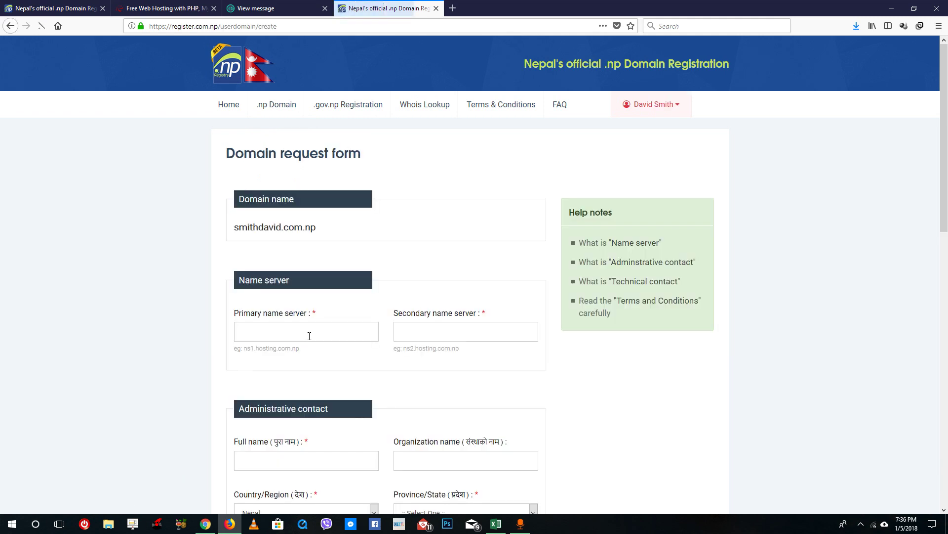
{"action": "left_click_drag", "start_coordinate": [244, 223], "coordinate": [318, 233]}
{"action": "left_click", "coordinate": [286, 232]}
{"action": "left_click_drag", "start_coordinate": [239, 223], "coordinate": [326, 225]}
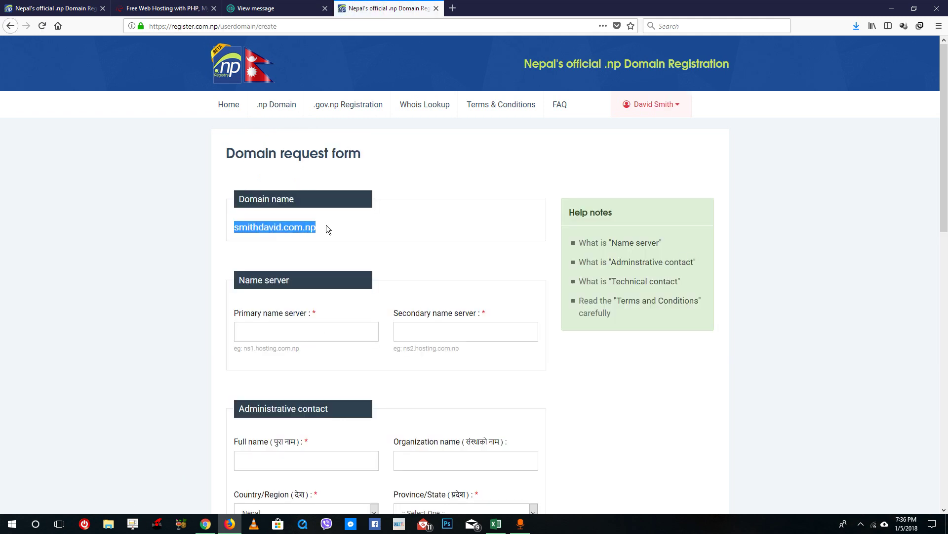
{"action": "left_click", "coordinate": [251, 230]}
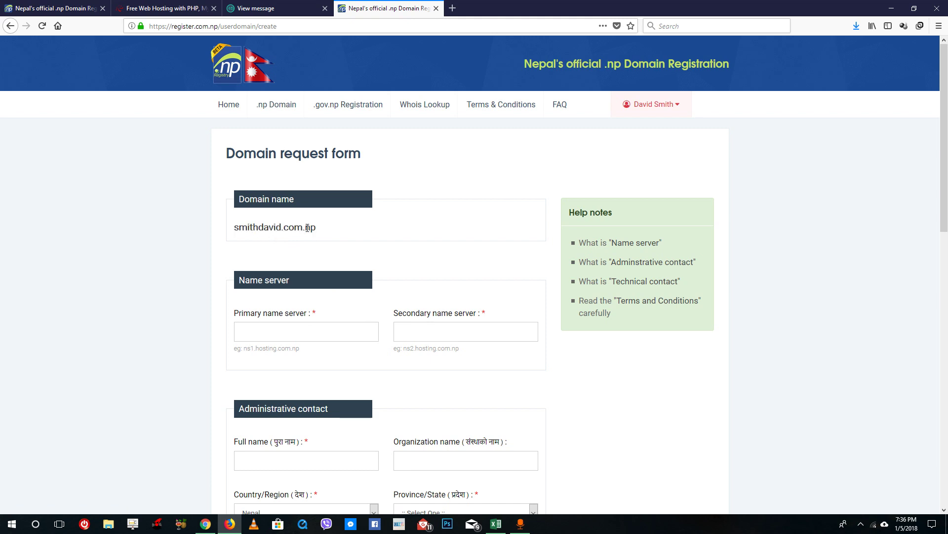
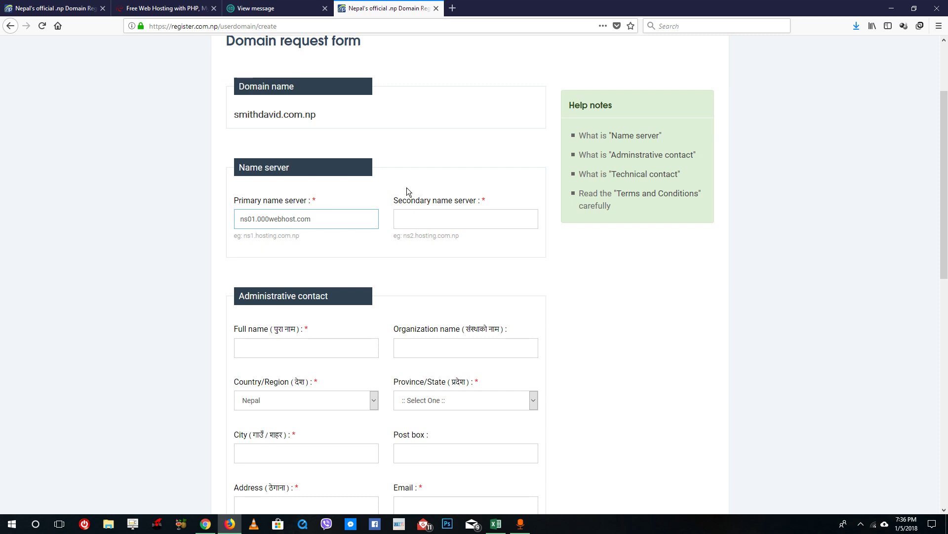
Step: Fill the secondary name server by pasting the primary and changing ns01 to ns02.000webhost.com
{"action": "left_click_drag", "start_coordinate": [377, 219], "coordinate": [217, 223]}
{"action": "key", "text": "ctrl+c"}
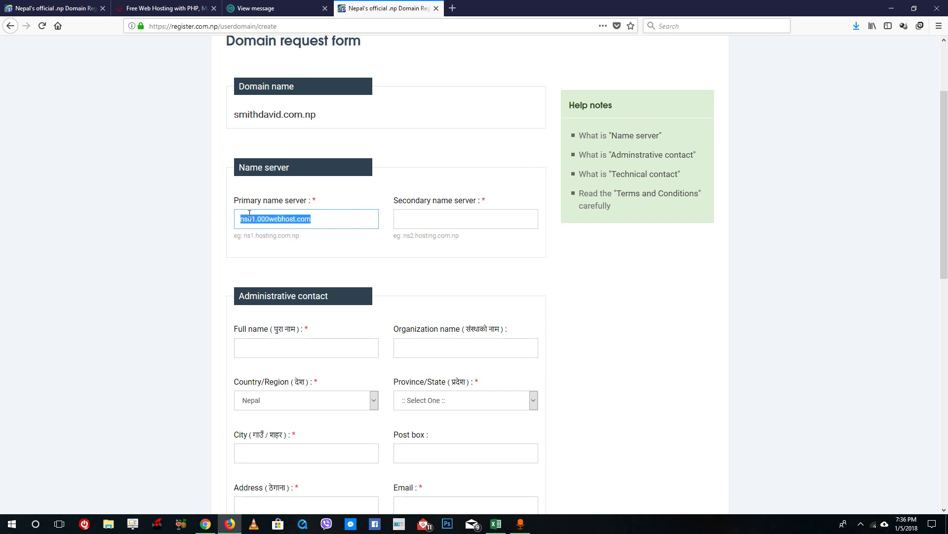
{"action": "left_click", "coordinate": [429, 220]}
{"action": "key", "text": "ctrl+v"}
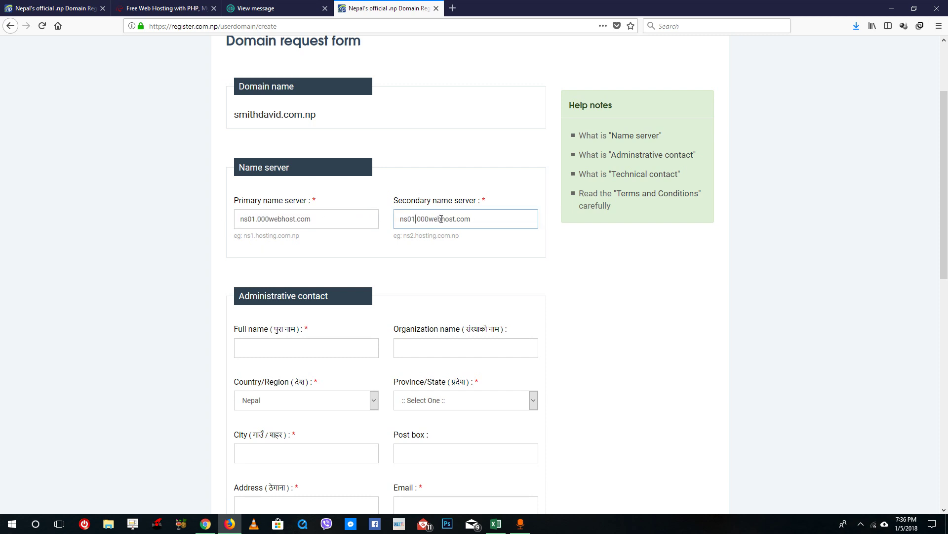
{"action": "key", "text": "BackSpace"}
{"action": "type", "text": "2"}
{"action": "left_click_drag", "start_coordinate": [472, 219], "coordinate": [385, 221]}
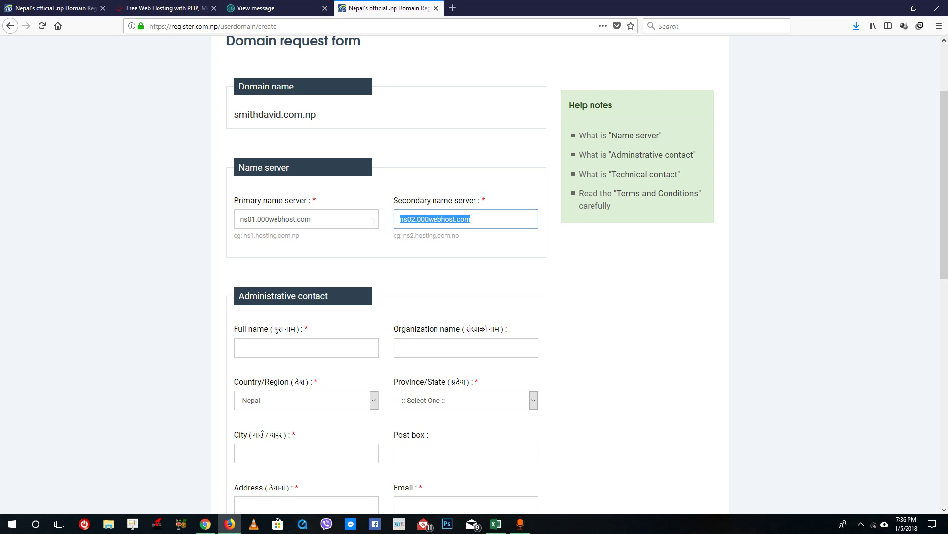
{"action": "left_click", "coordinate": [429, 220]}
{"action": "left_click", "coordinate": [354, 218]}
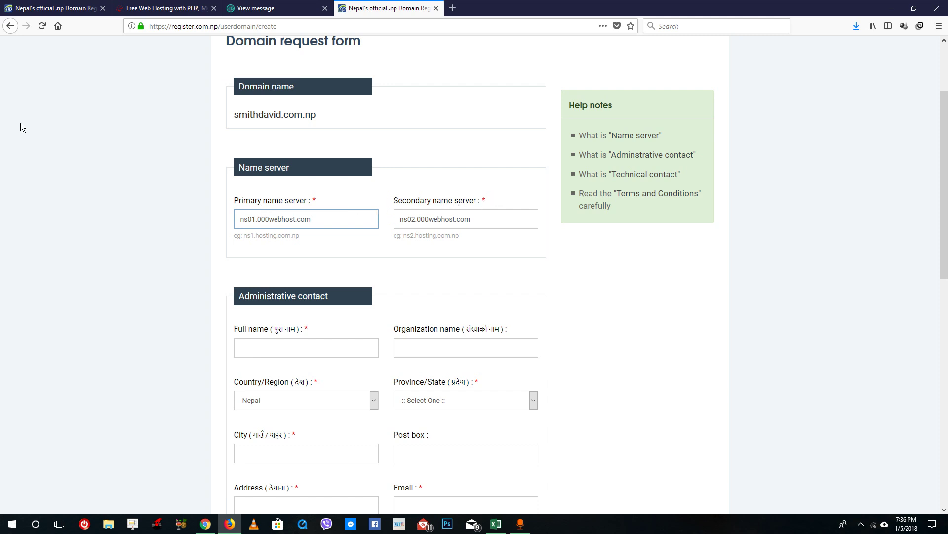
Step: Check both name server values against the 000webhost site
{"action": "left_click", "coordinate": [146, 9]}
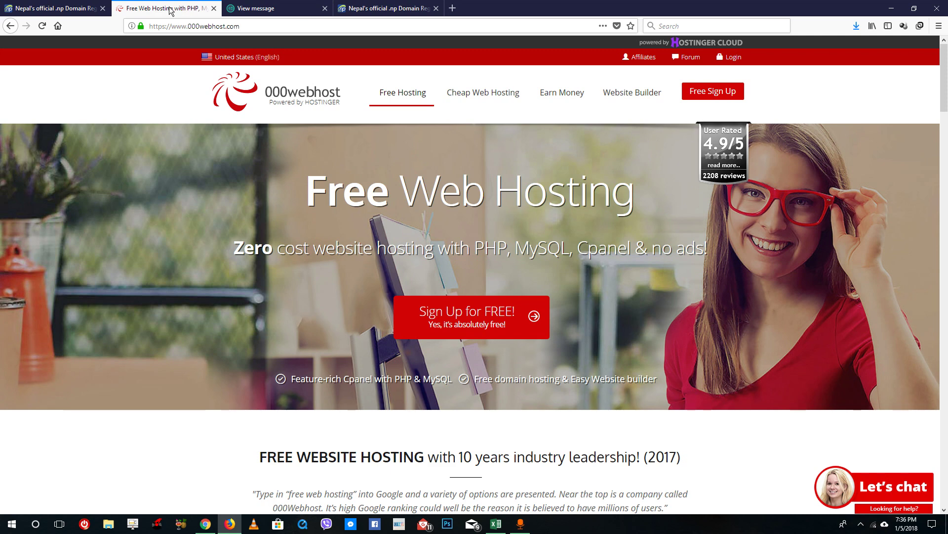
{"action": "left_click", "coordinate": [375, 9]}
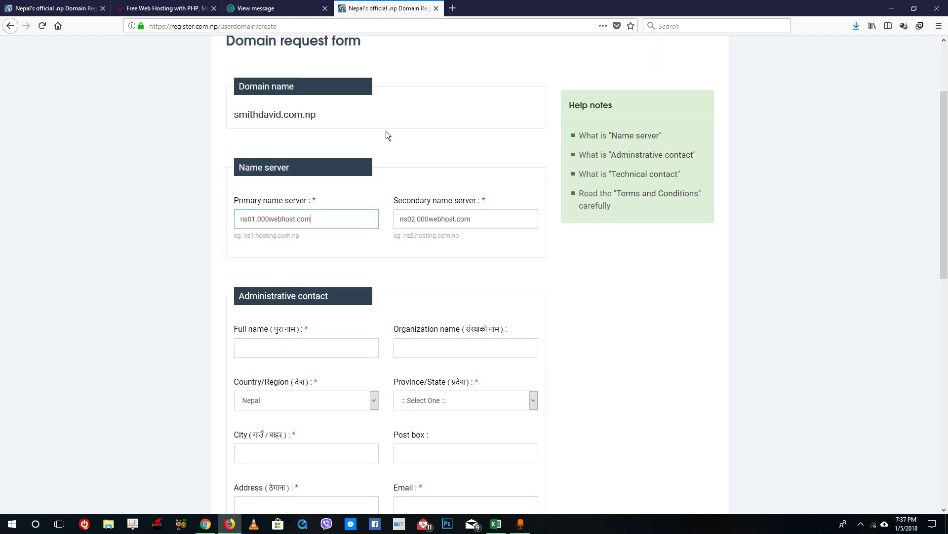
{"action": "left_click_drag", "start_coordinate": [329, 218], "coordinate": [234, 219]}
{"action": "mouse_move", "coordinate": [455, 219]}
{"action": "left_mouse_down"}
{"action": "mouse_move", "coordinate": [399, 218]}
{"action": "mouse_move", "coordinate": [473, 220]}
{"action": "left_mouse_up"}
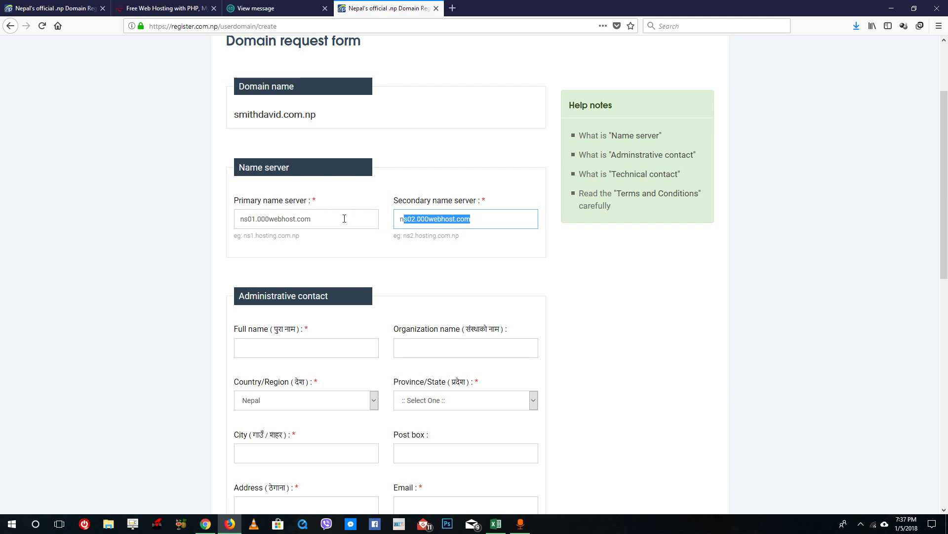
{"action": "left_click_drag", "start_coordinate": [344, 218], "coordinate": [236, 219]}
{"action": "left_click", "coordinate": [239, 220]}
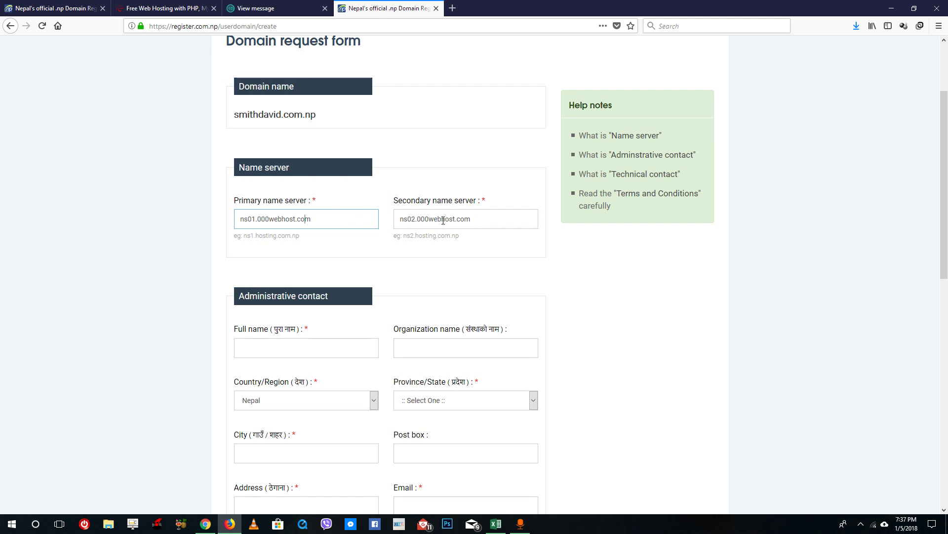
Step: Enter the administrative contact's full name, Province 3, city Kathmandu and address Baneshowe
{"action": "scroll", "coordinate": [474, 223], "scroll_direction": "down", "scroll_amount": 3}
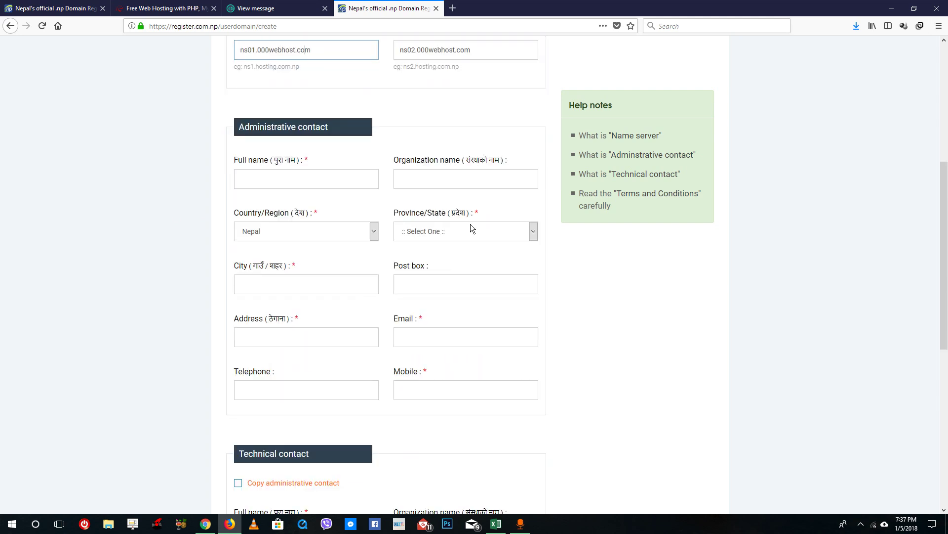
{"action": "left_click", "coordinate": [291, 182]}
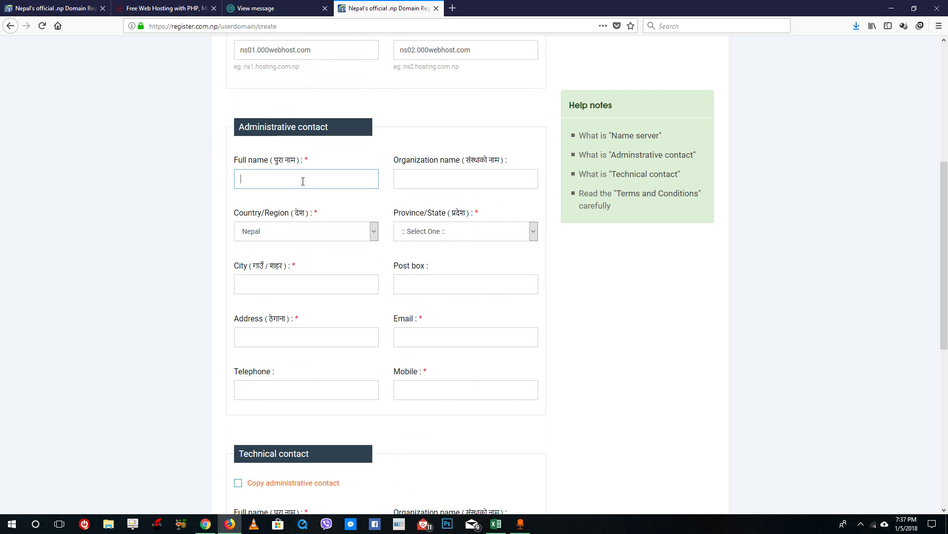
{"action": "type", "text": "David"}
{"action": "left_click", "coordinate": [442, 232]}
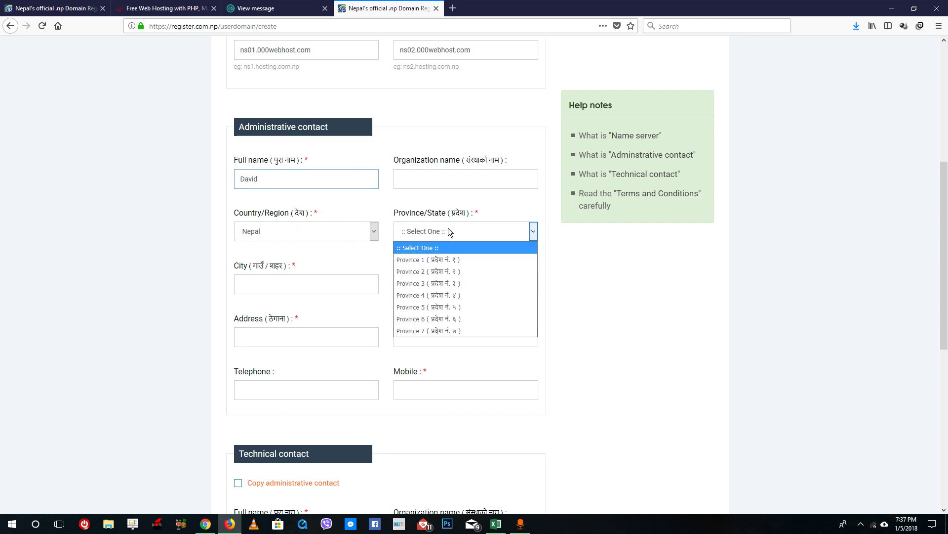
{"action": "left_click", "coordinate": [429, 283]}
{"action": "left_click", "coordinate": [337, 280]}
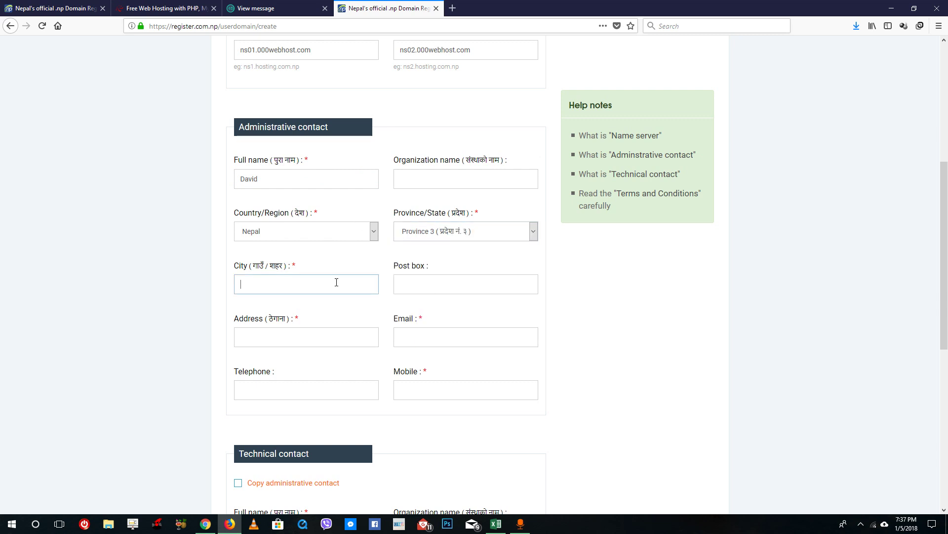
{"action": "type", "text": "Kathmandu"}
{"action": "left_click", "coordinate": [339, 334]}
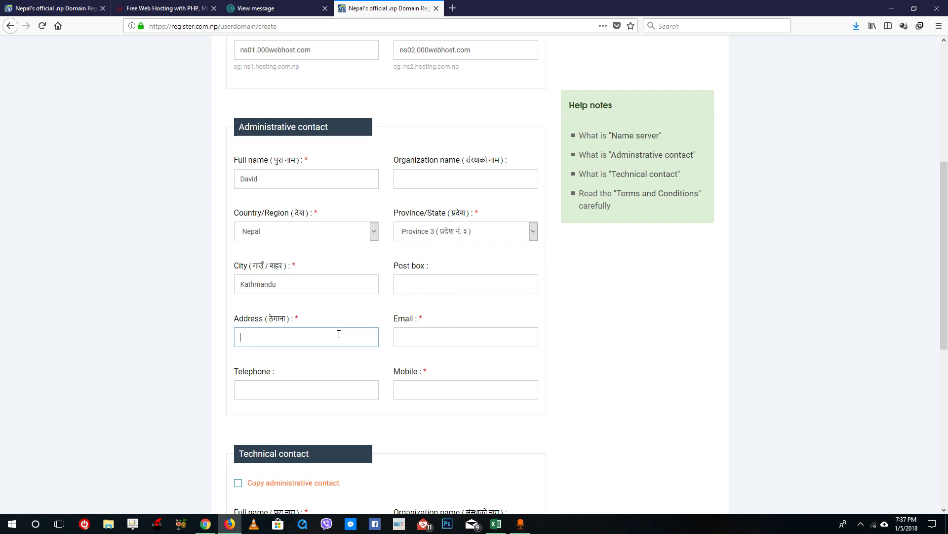
{"action": "type", "text": "Baneshowe"}
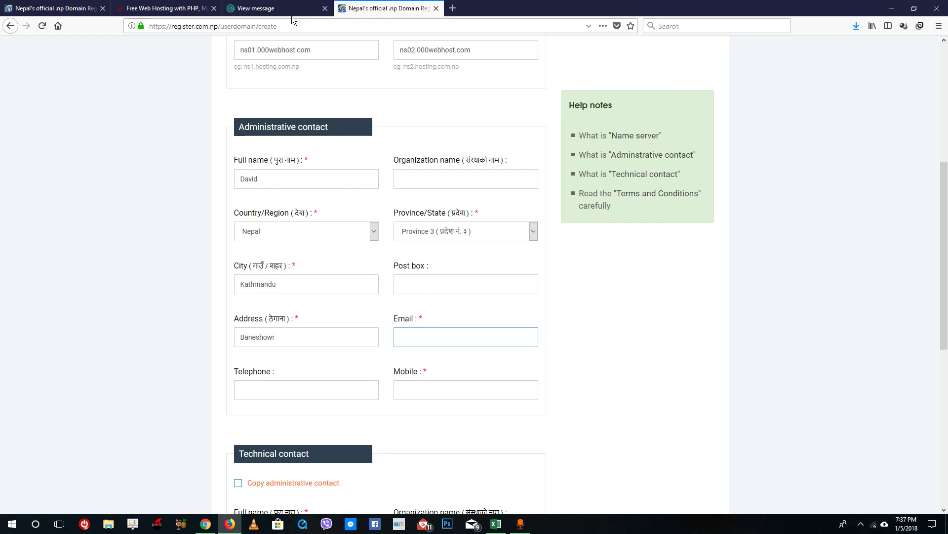
Step: Paste the TempMail address as the contact e-mail and enter the mobile number
{"action": "left_click", "coordinate": [277, 8]}
{"action": "left_click", "coordinate": [396, 54]}
{"action": "key", "text": "ctrl+c"}
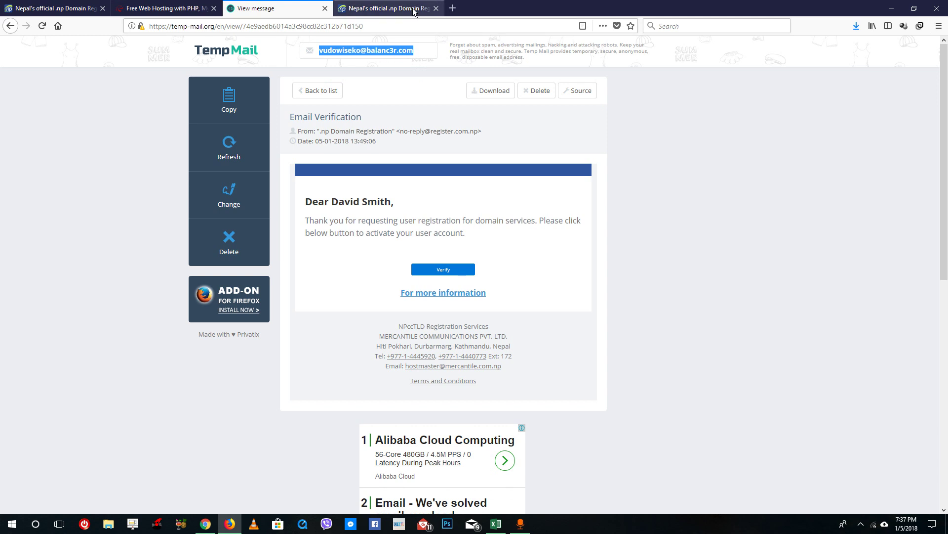
{"action": "left_click", "coordinate": [414, 11]}
{"action": "left_click", "coordinate": [440, 330]}
{"action": "key", "text": "ctrl+v"}
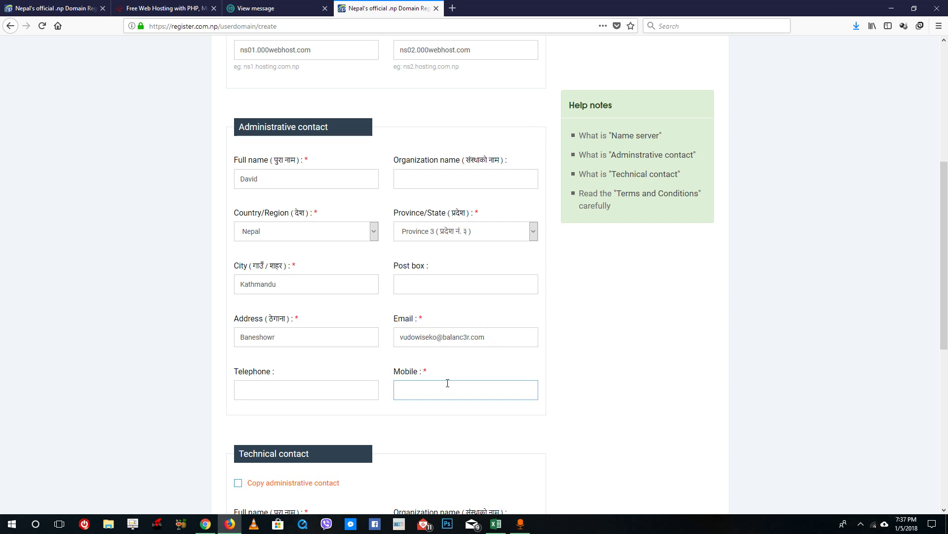
{"action": "left_click", "coordinate": [716, 348]}
Step: Copy the administrative contact to the technical contact and save the request
{"action": "scroll", "coordinate": [574, 353], "scroll_direction": "down", "scroll_amount": 5}
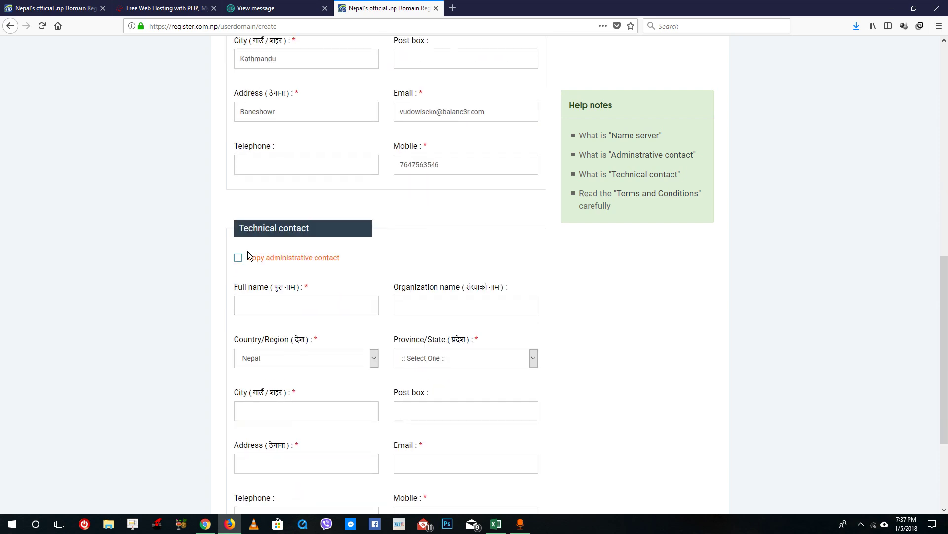
{"action": "scroll", "coordinate": [248, 256], "scroll_direction": "down", "scroll_amount": 3}
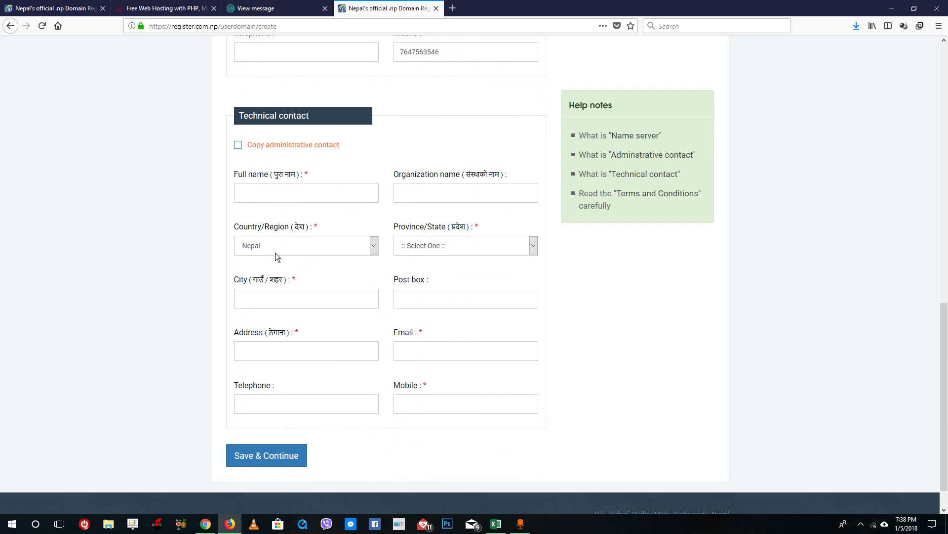
{"action": "left_click", "coordinate": [237, 145]}
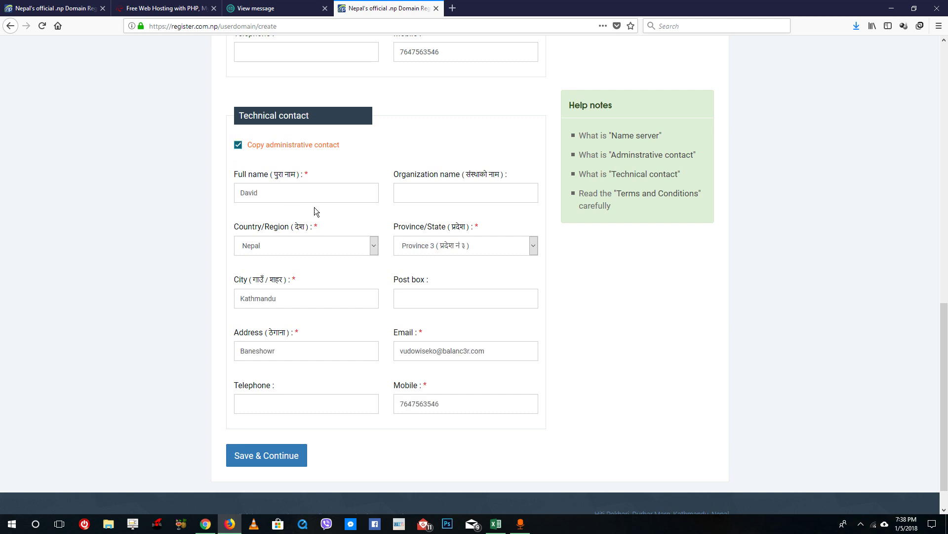
{"action": "scroll", "coordinate": [409, 309], "scroll_direction": "up", "scroll_amount": 6}
{"action": "scroll", "coordinate": [409, 311], "scroll_direction": "down", "scroll_amount": 6}
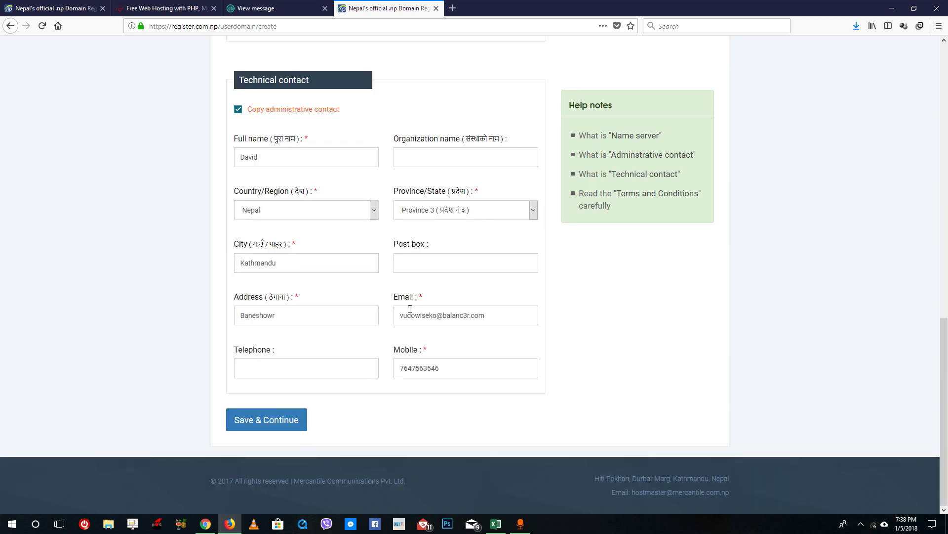
{"action": "left_click", "coordinate": [267, 420]}
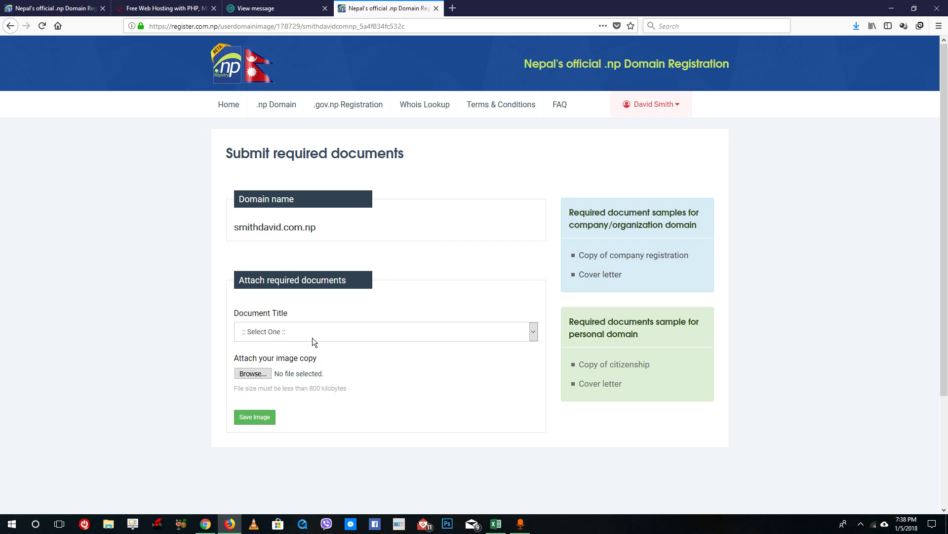
Step: Upload coverletter.jpg from For Web Domain Registration as the Cover letter document
{"action": "left_click_drag", "start_coordinate": [646, 364], "coordinate": [571, 386]}
{"action": "left_click", "coordinate": [573, 385]}
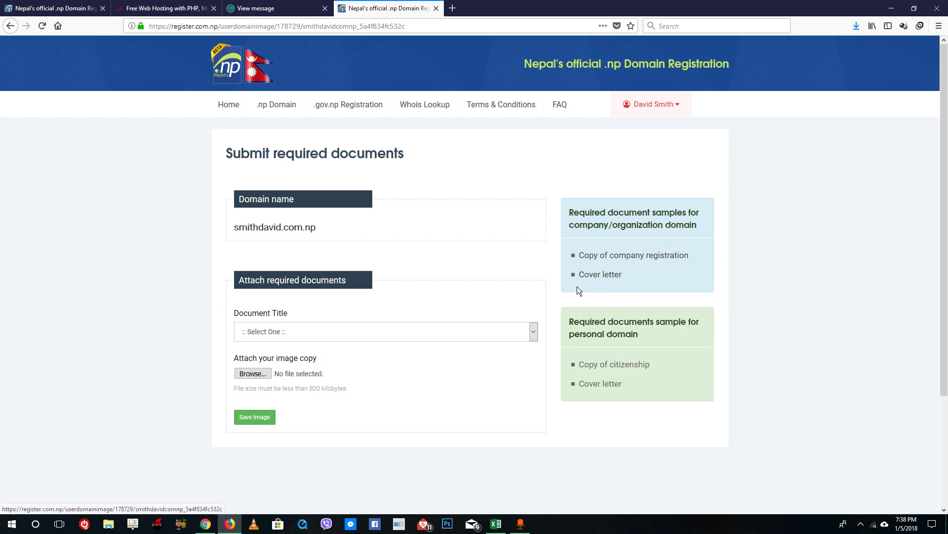
{"action": "scroll", "coordinate": [345, 321], "scroll_direction": "down", "scroll_amount": 3}
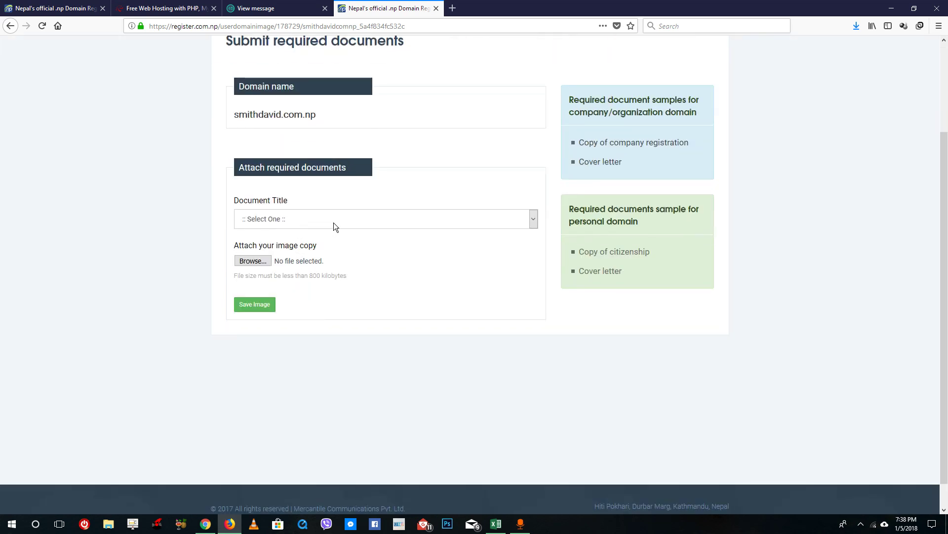
{"action": "left_click", "coordinate": [334, 219]}
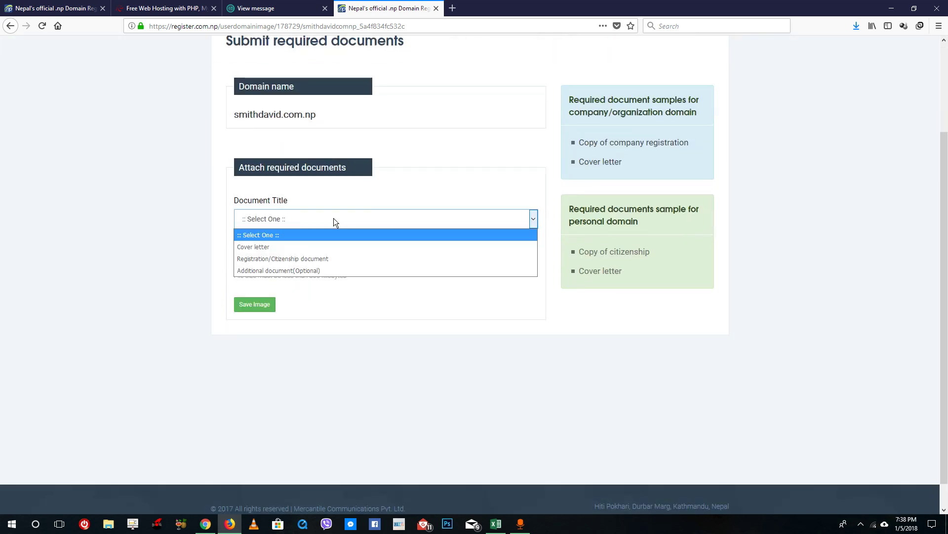
{"action": "left_click", "coordinate": [286, 246]}
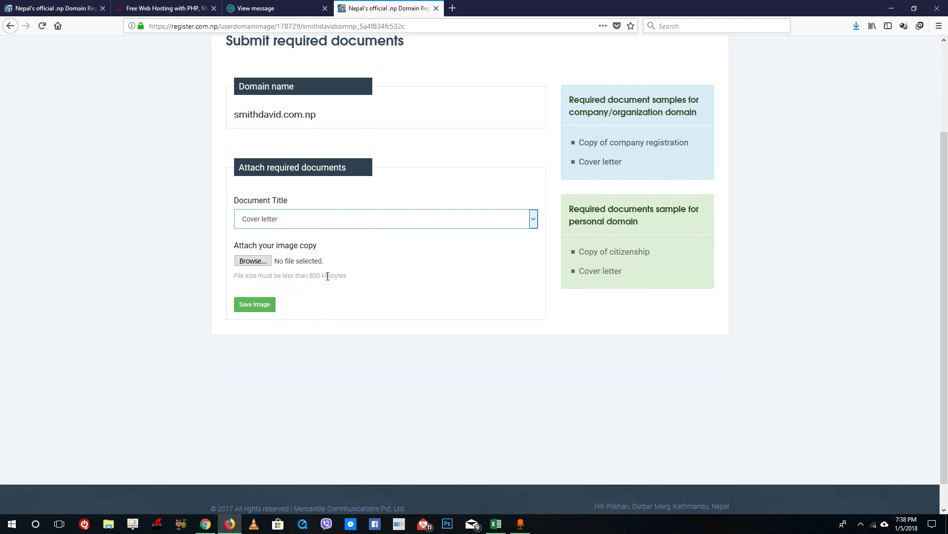
{"action": "left_click", "coordinate": [253, 261]}
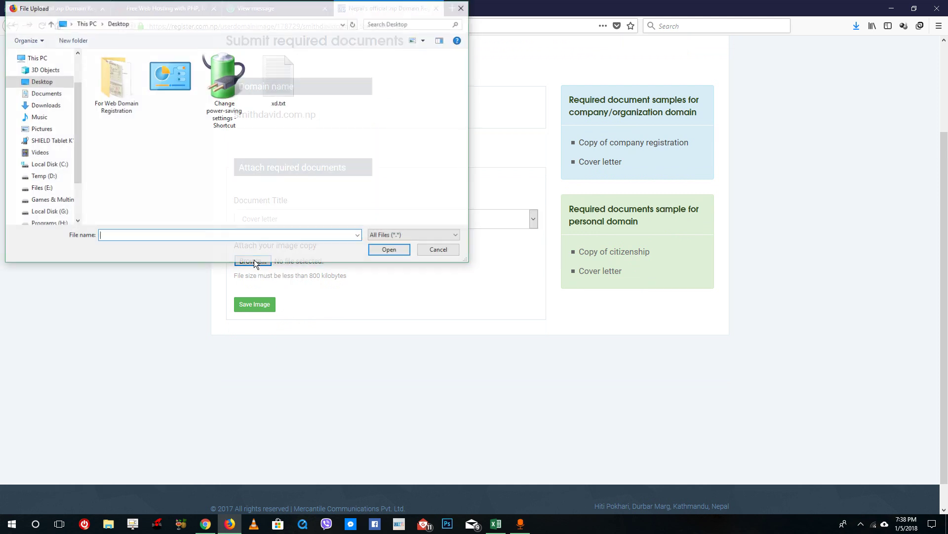
{"action": "double_click", "coordinate": [116, 81]}
{"action": "double_click", "coordinate": [178, 80]}
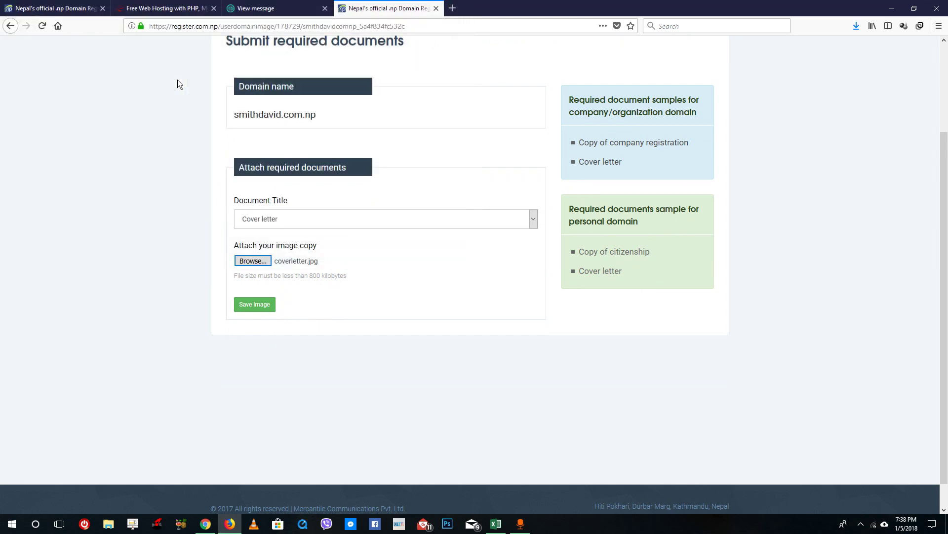
{"action": "left_click", "coordinate": [257, 305]}
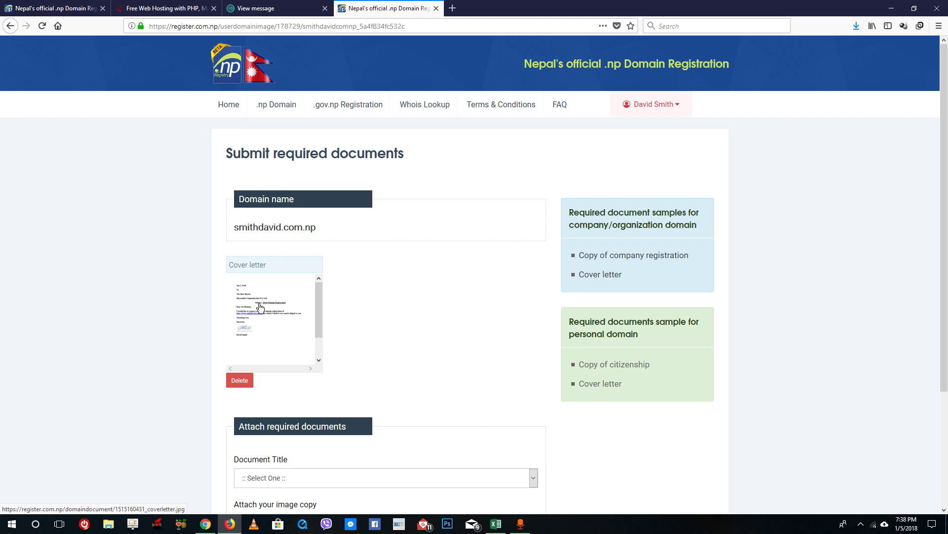
Step: Upload citizenship.jpg as the Registration/Citizenship document, then minimize Firefox
{"action": "scroll", "coordinate": [353, 316], "scroll_direction": "down", "scroll_amount": 5}
{"action": "left_click", "coordinate": [284, 336]}
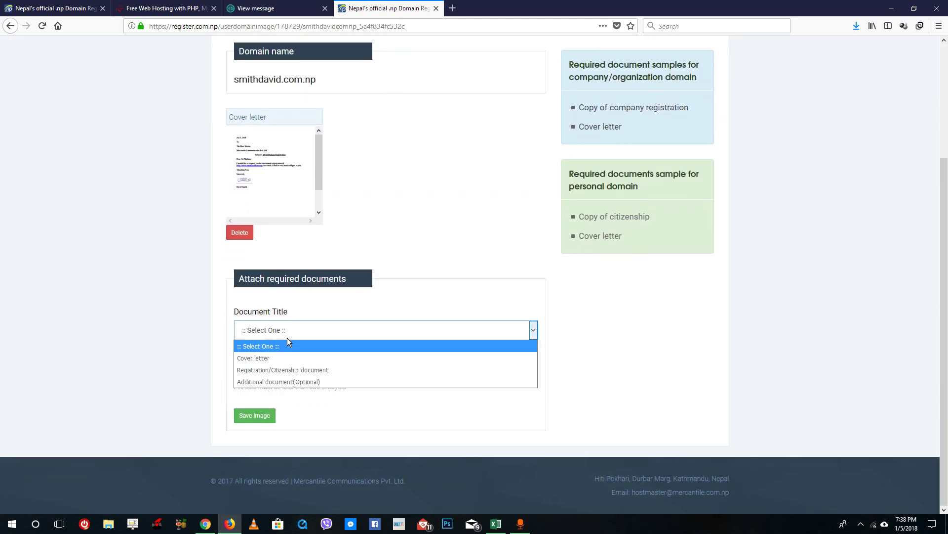
{"action": "left_click", "coordinate": [272, 370]}
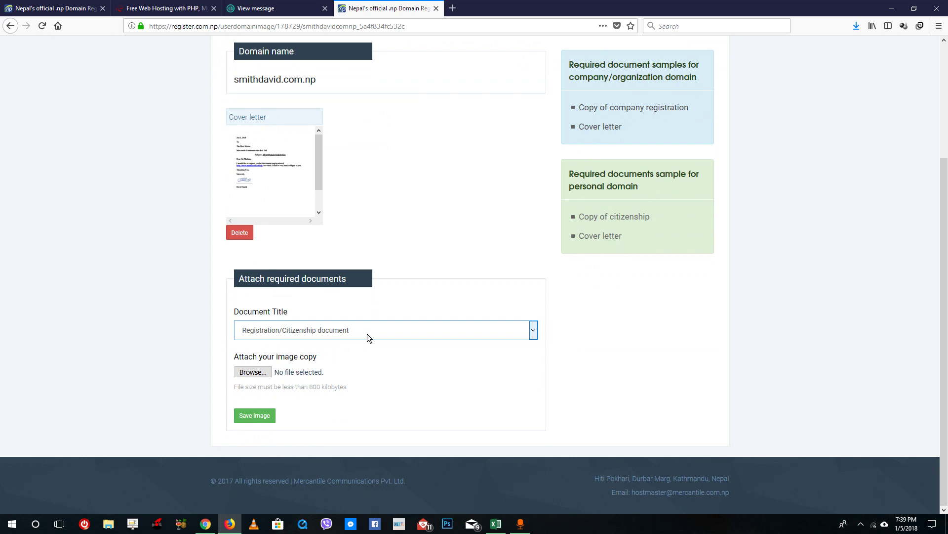
{"action": "left_click", "coordinate": [248, 373]}
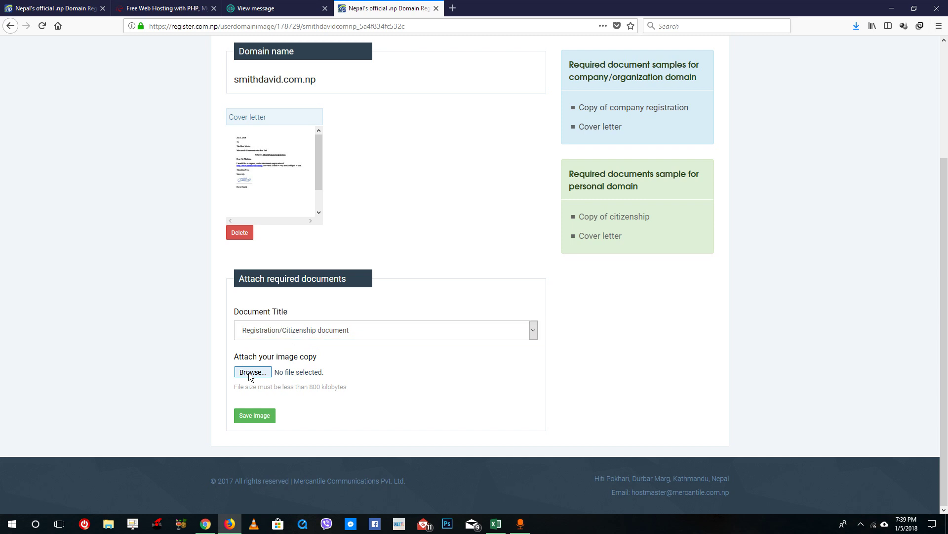
{"action": "double_click", "coordinate": [123, 73]}
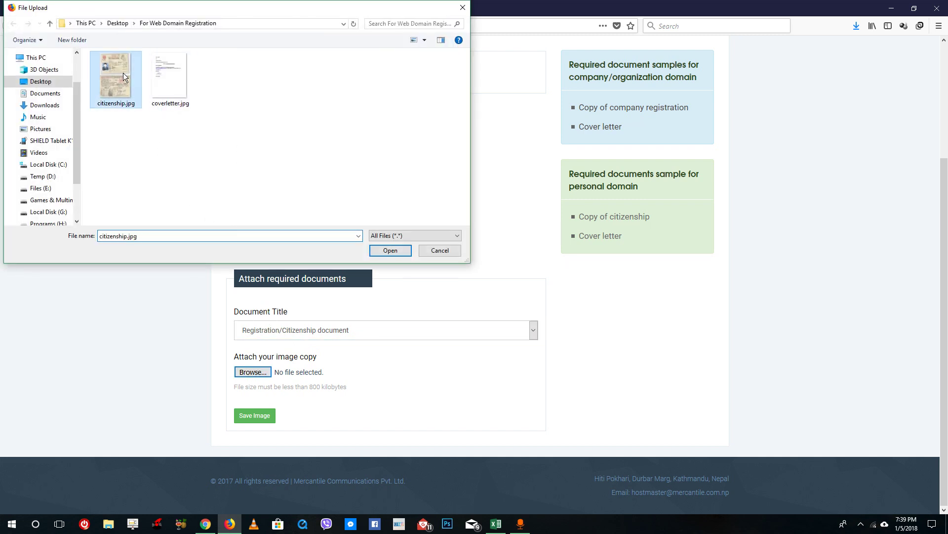
{"action": "left_click", "coordinate": [267, 415]}
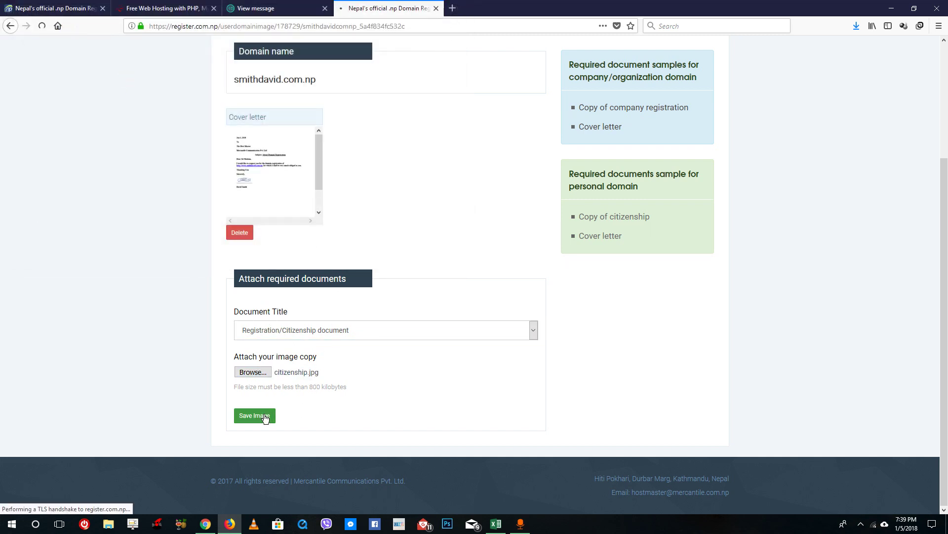
{"action": "scroll", "coordinate": [378, 292], "scroll_direction": "down", "scroll_amount": 5}
{"action": "scroll", "coordinate": [559, 271], "scroll_direction": "up", "scroll_amount": 3}
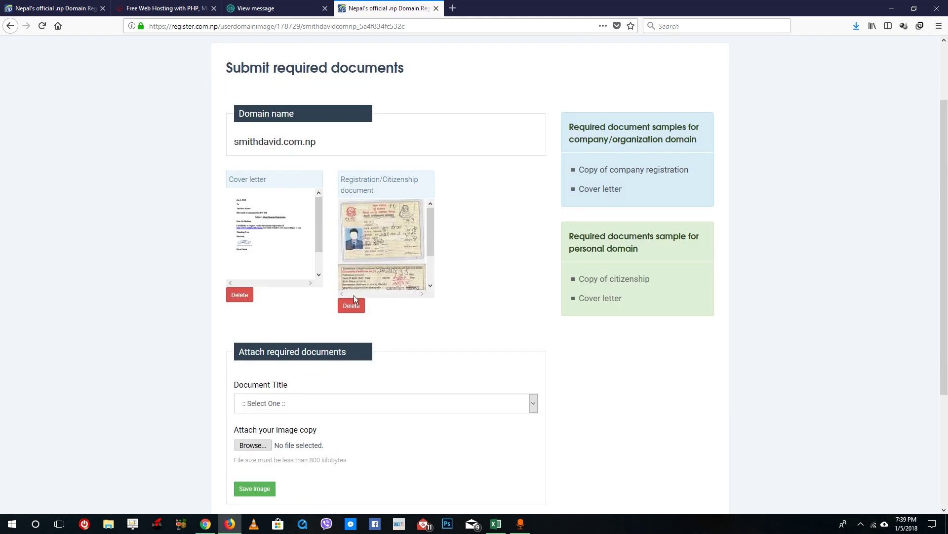
{"action": "left_click", "coordinate": [892, 9]}
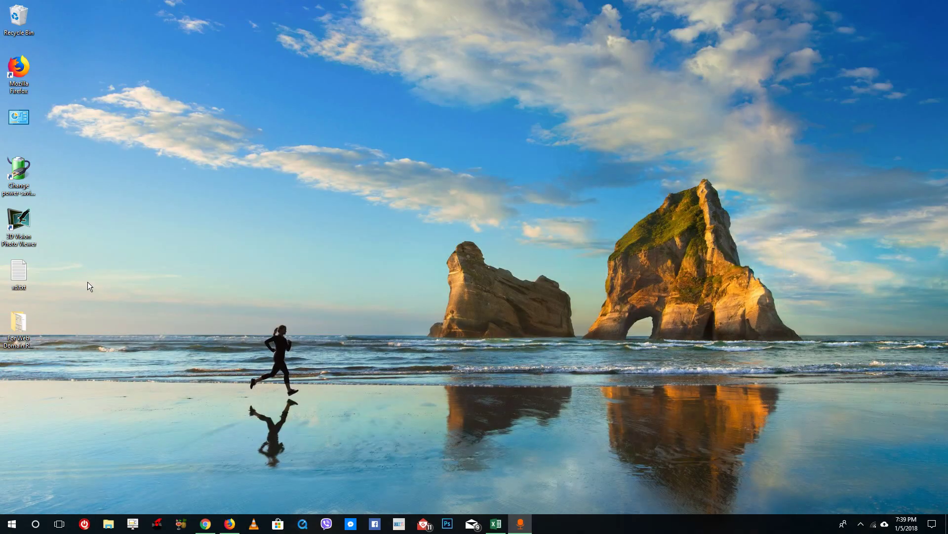
Step: Preview coverletter.jpg from the For Web Domain Registration folder in Photos, then return to Firefox
{"action": "double_click", "coordinate": [20, 324]}
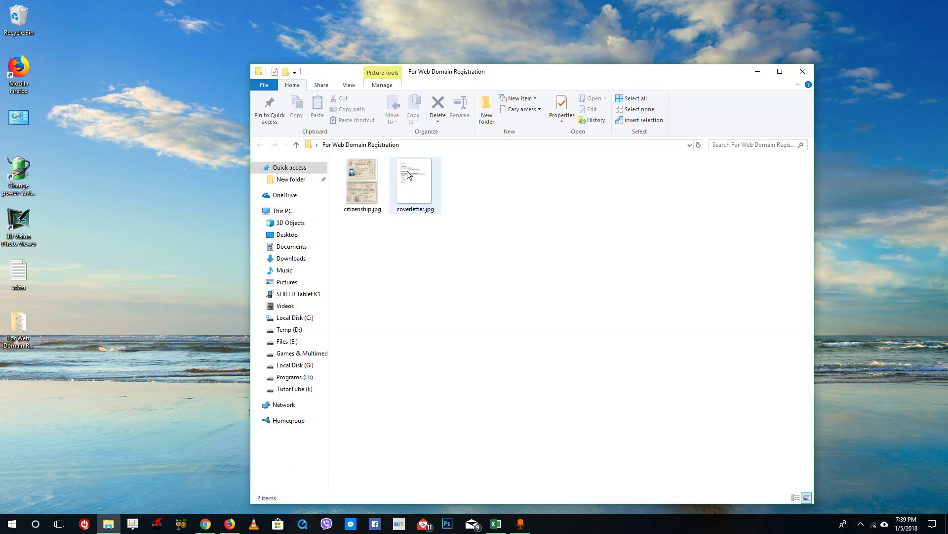
{"action": "double_click", "coordinate": [408, 170]}
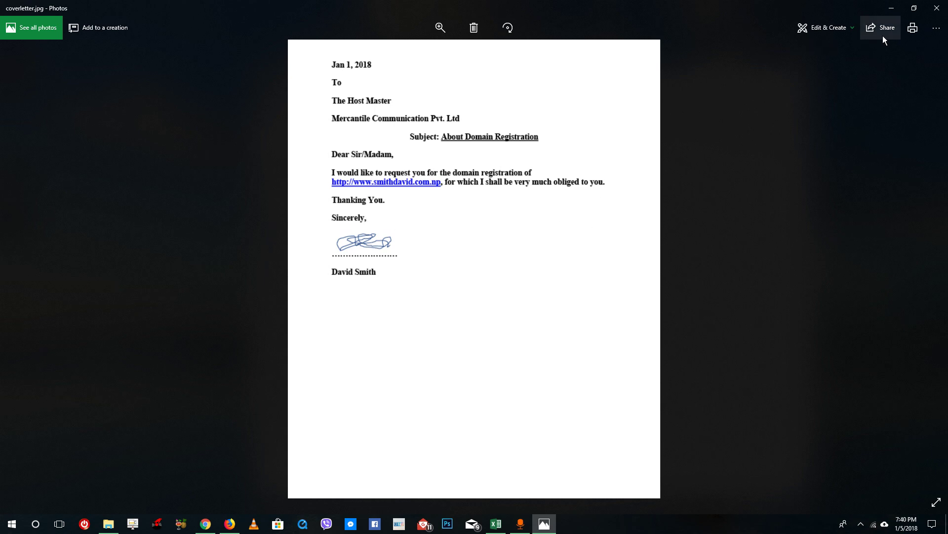
{"action": "left_click", "coordinate": [930, 14]}
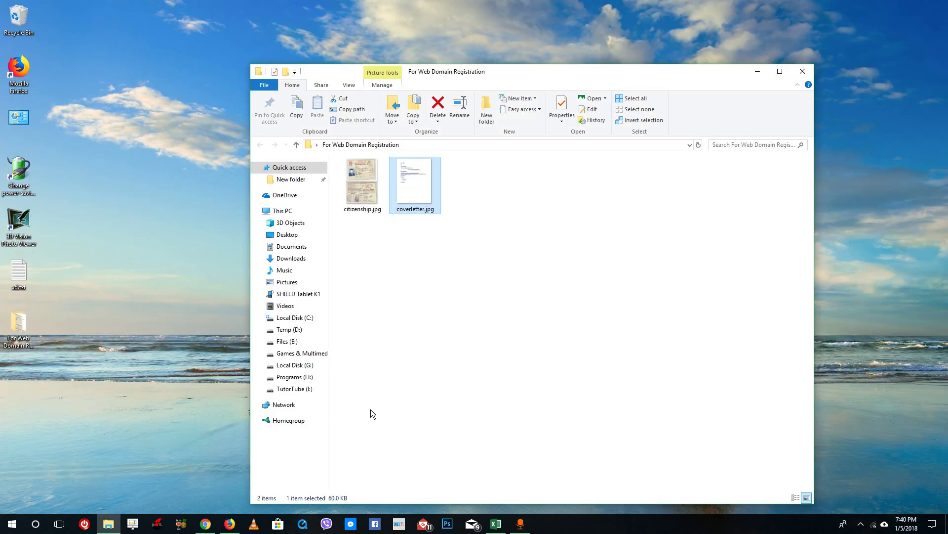
{"action": "left_click", "coordinate": [228, 524]}
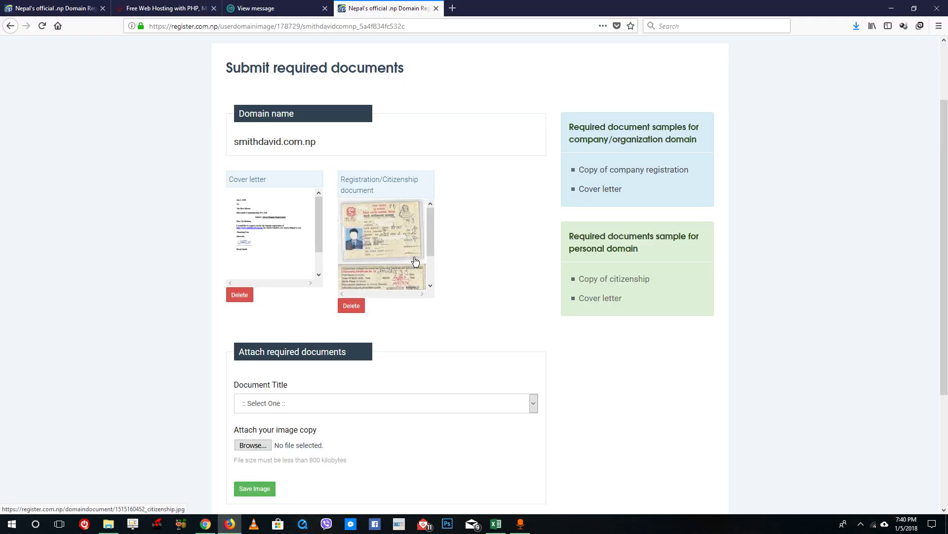
Step: Submit the smithdavid.com.np request with Request domain at the bottom of the documents page
{"action": "scroll", "coordinate": [415, 261], "scroll_direction": "down", "scroll_amount": 3}
{"action": "scroll", "coordinate": [478, 346], "scroll_direction": "down", "scroll_amount": 2}
{"action": "scroll", "coordinate": [477, 345], "scroll_direction": "down", "scroll_amount": 2}
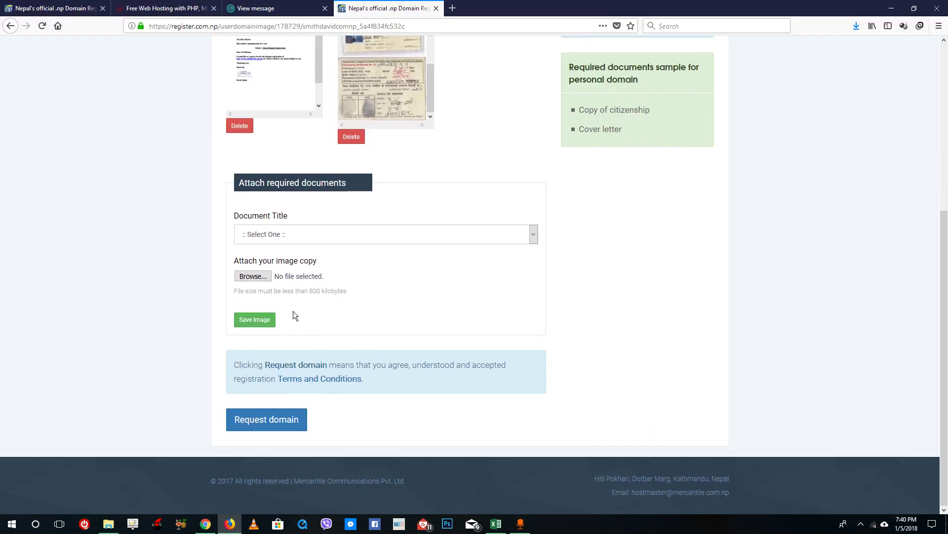
{"action": "left_click", "coordinate": [265, 424]}
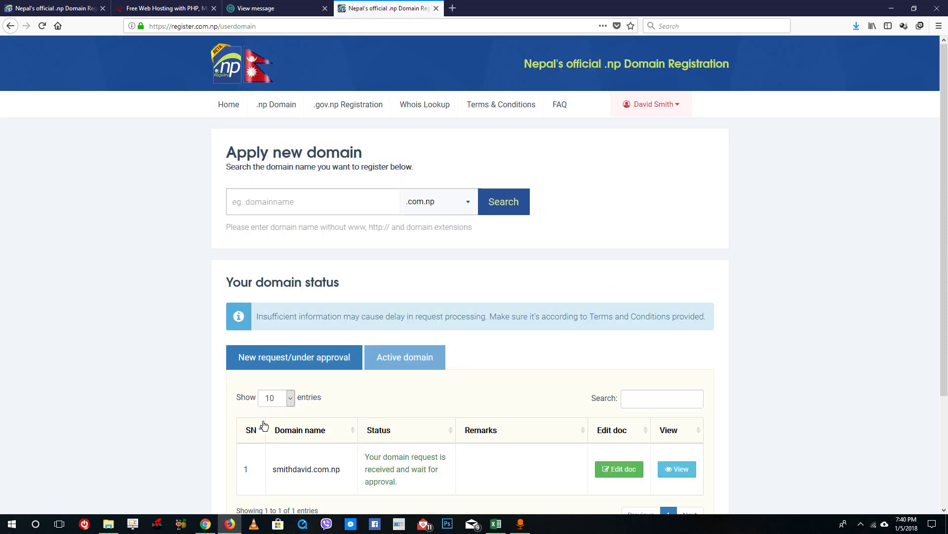
{"action": "scroll", "coordinate": [451, 313], "scroll_direction": "down", "scroll_amount": 2}
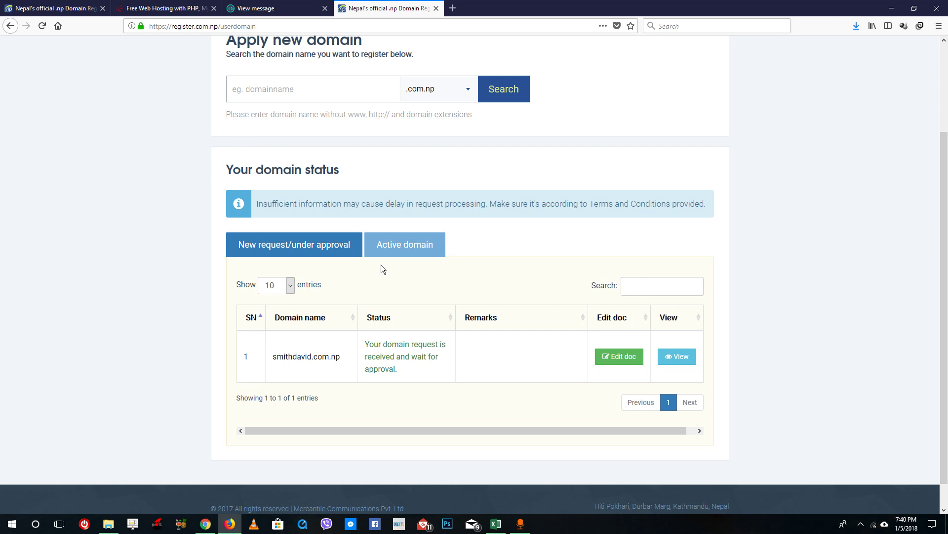
{"action": "left_click", "coordinate": [404, 249]}
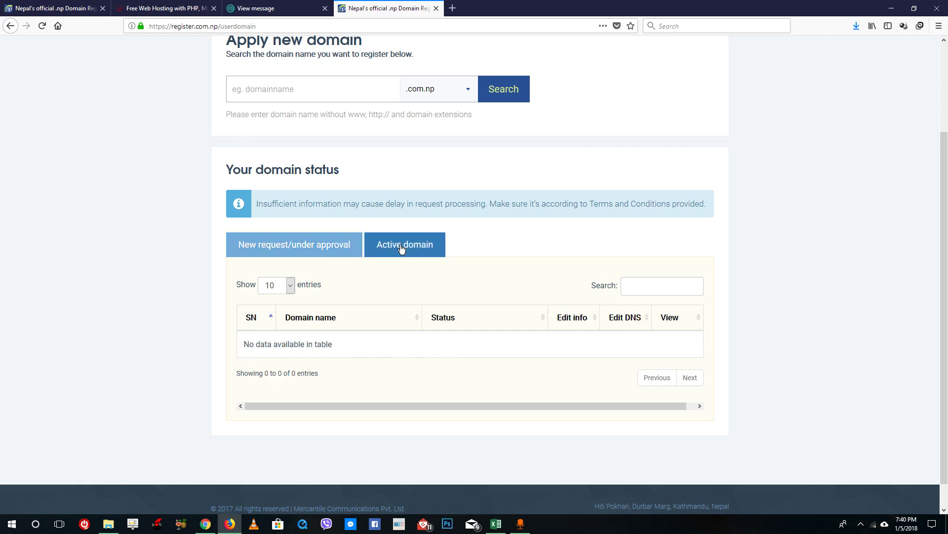
{"action": "left_click", "coordinate": [349, 248]}
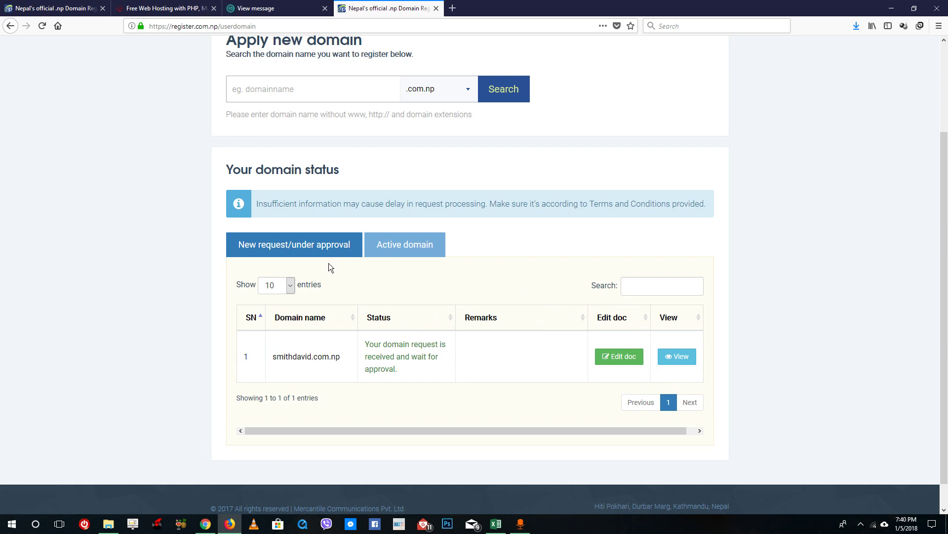
{"action": "scroll", "coordinate": [469, 285], "scroll_direction": "up", "scroll_amount": 2}
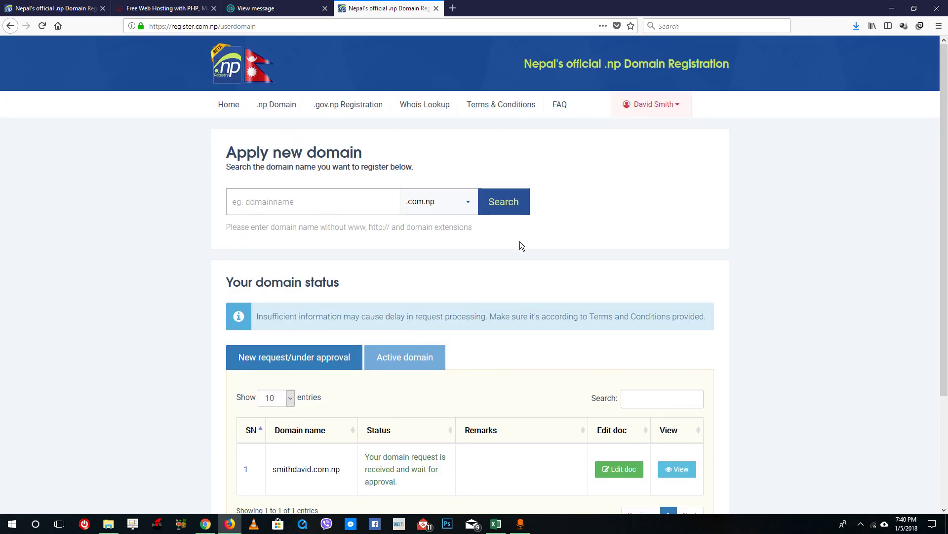
{"action": "scroll", "coordinate": [529, 235], "scroll_direction": "down", "scroll_amount": 1}
{"action": "left_click", "coordinate": [396, 278]}
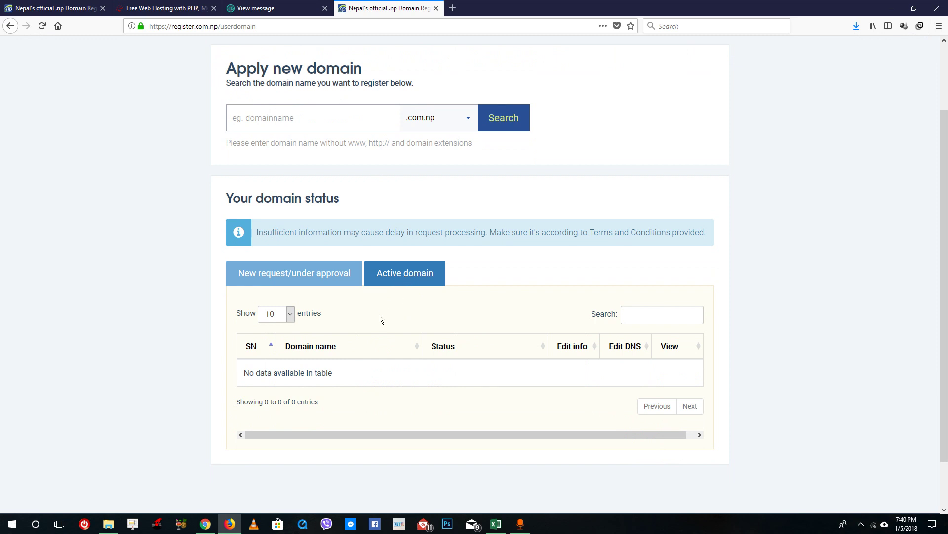
{"action": "left_click", "coordinate": [329, 280]}
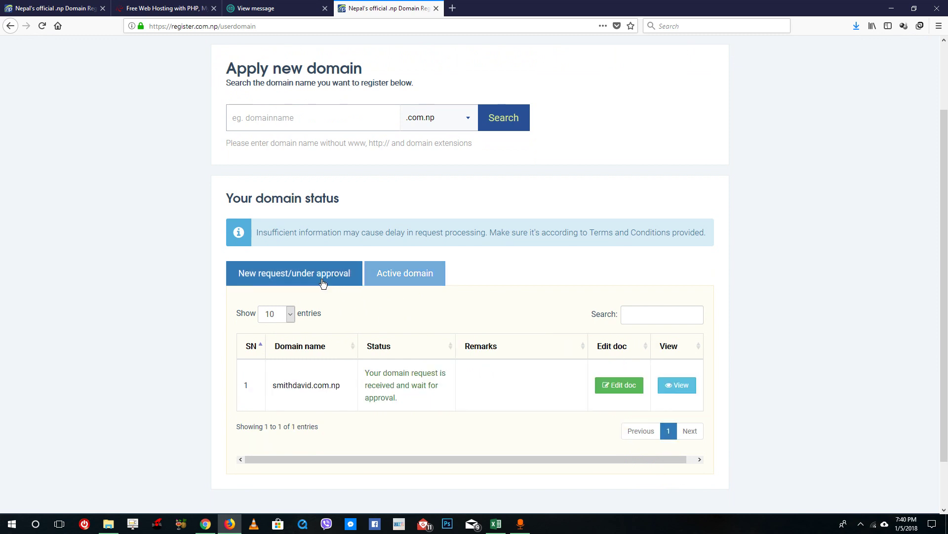
{"action": "left_click", "coordinate": [622, 391]}
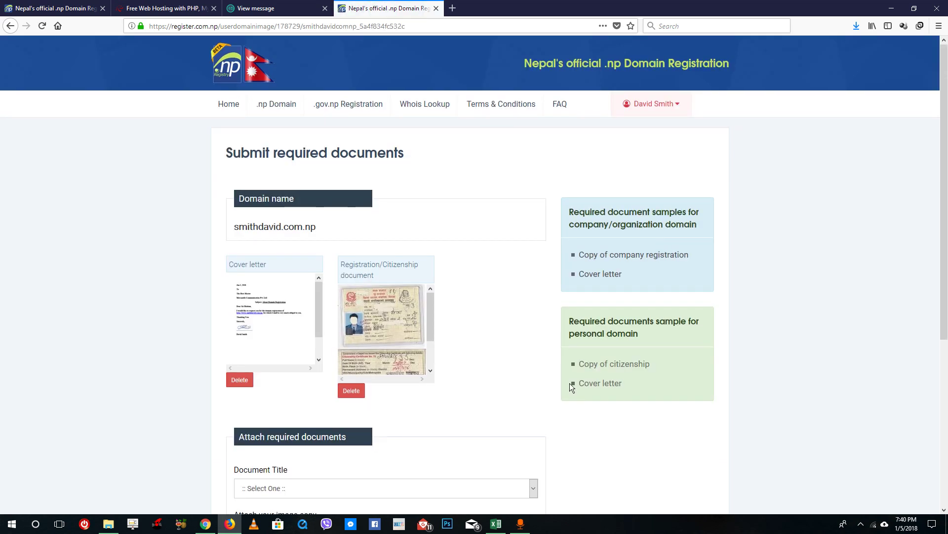
{"action": "scroll", "coordinate": [630, 390], "scroll_direction": "down", "scroll_amount": 5}
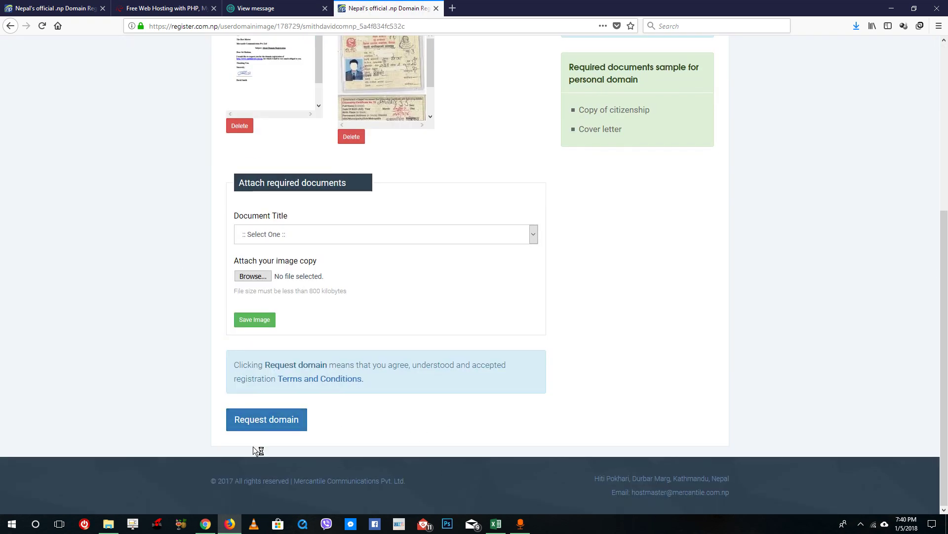
{"action": "left_click", "coordinate": [269, 419]}
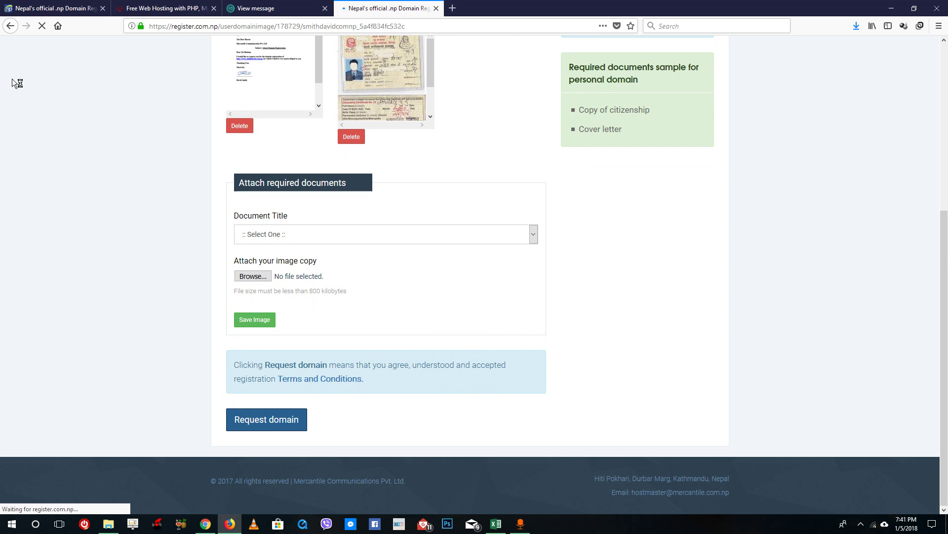
{"action": "left_click", "coordinate": [10, 25]}
{"action": "left_click", "coordinate": [676, 385]}
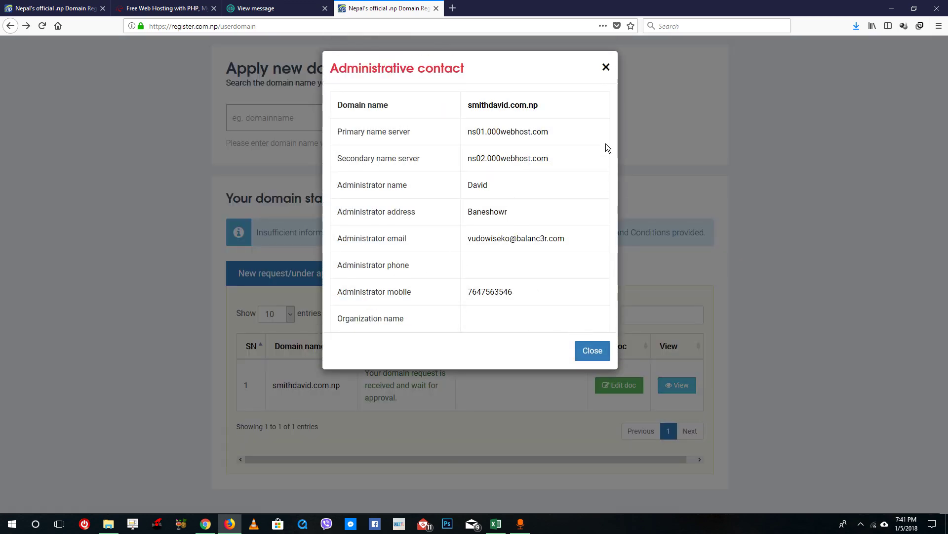
{"action": "left_click", "coordinate": [605, 67]}
{"action": "left_click", "coordinate": [674, 384]}
{"action": "left_click", "coordinate": [606, 68]}
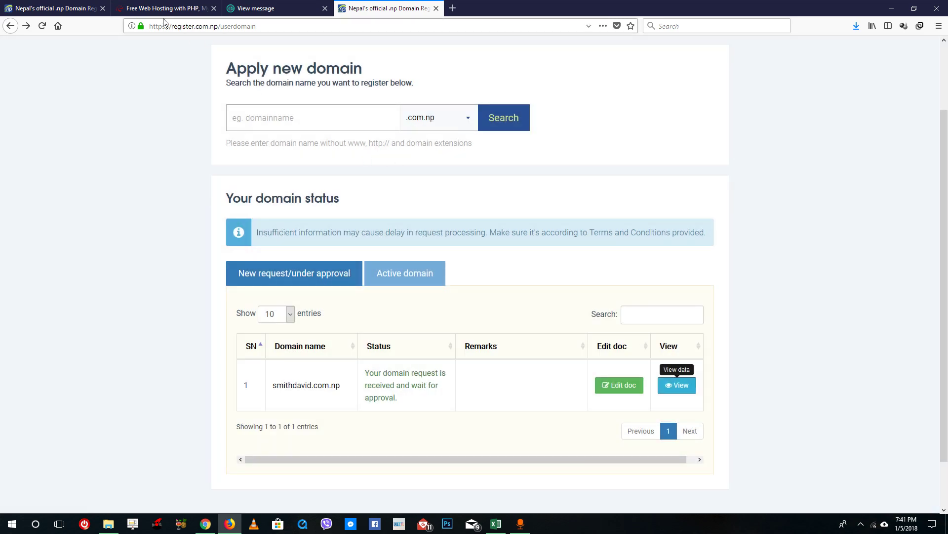
{"action": "scroll", "coordinate": [453, 265], "scroll_direction": "up", "scroll_amount": 3}
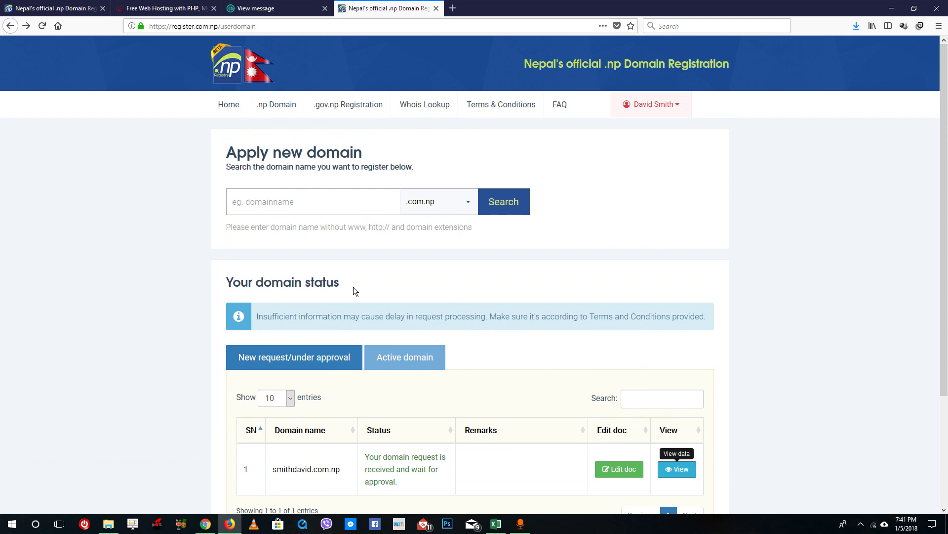
{"action": "scroll", "coordinate": [409, 290], "scroll_direction": "down", "scroll_amount": 3}
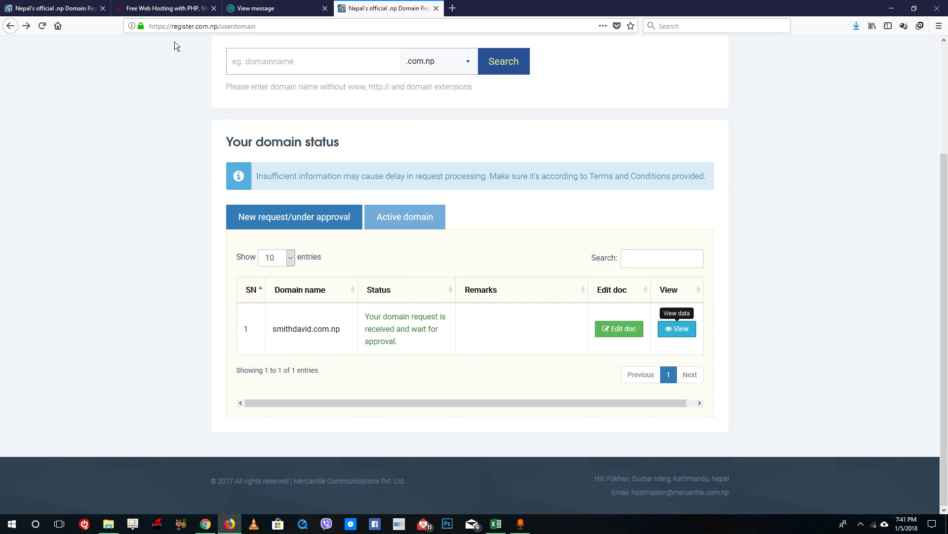
Step: Browse the 000webhost home page and go to its Free Sign Up form
{"action": "left_click", "coordinate": [156, 11]}
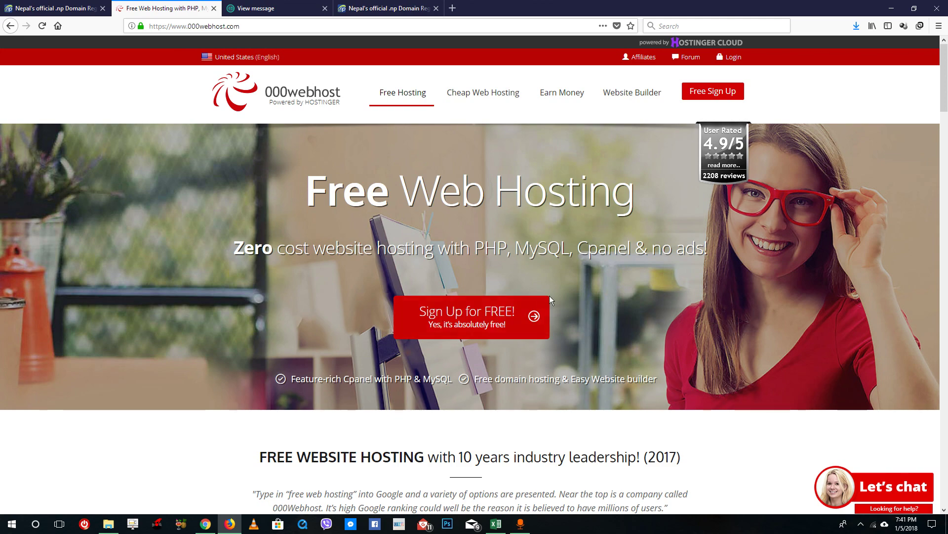
{"action": "scroll", "coordinate": [508, 328], "scroll_direction": "down", "scroll_amount": 3}
{"action": "scroll", "coordinate": [508, 328], "scroll_direction": "down", "scroll_amount": 10}
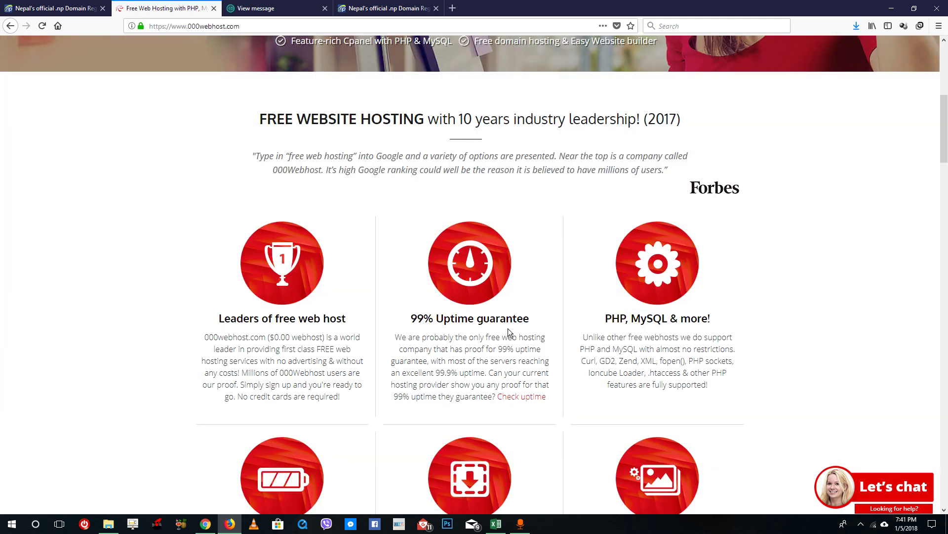
{"action": "scroll", "coordinate": [507, 328], "scroll_direction": "up", "scroll_amount": 15}
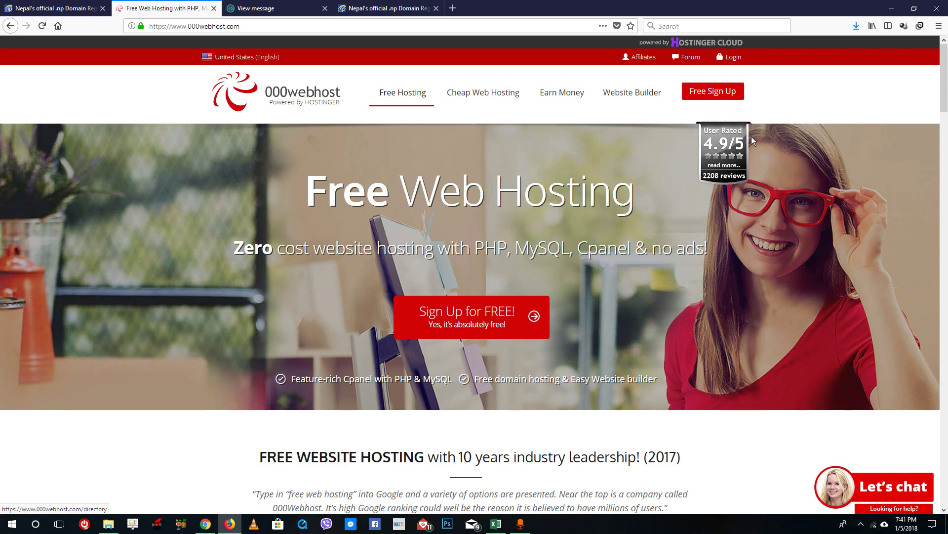
{"action": "scroll", "coordinate": [700, 306], "scroll_direction": "down", "scroll_amount": 6}
{"action": "scroll", "coordinate": [699, 307], "scroll_direction": "up", "scroll_amount": 6}
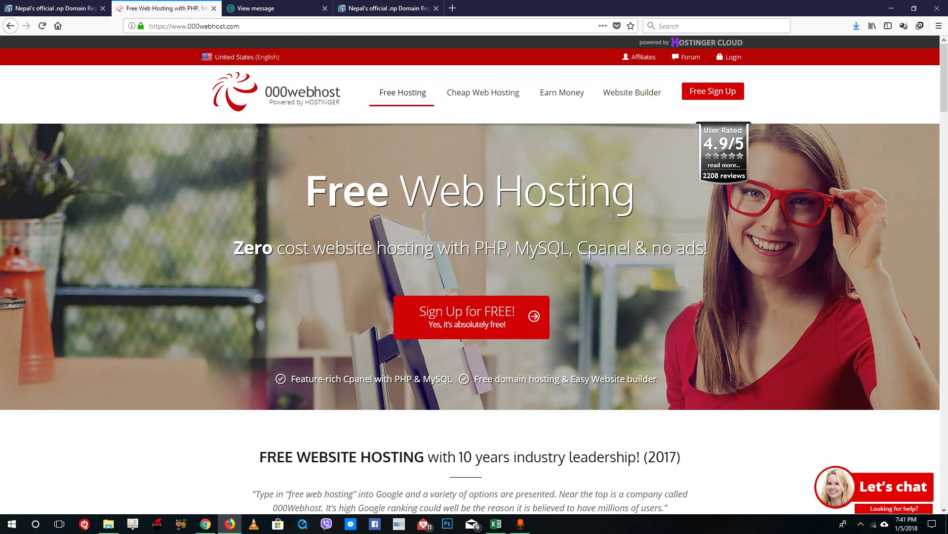
{"action": "left_click", "coordinate": [698, 94]}
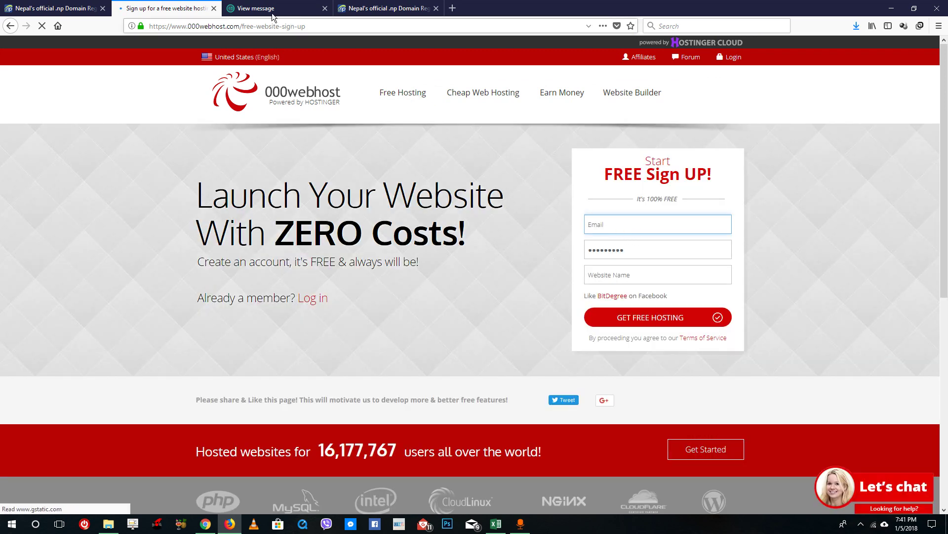
Step: Fill the sign-up e-mail with the copied TempMail address and enter a password
{"action": "left_click", "coordinate": [256, 8]}
{"action": "right_click", "coordinate": [397, 49]}
{"action": "left_click", "coordinate": [420, 80]}
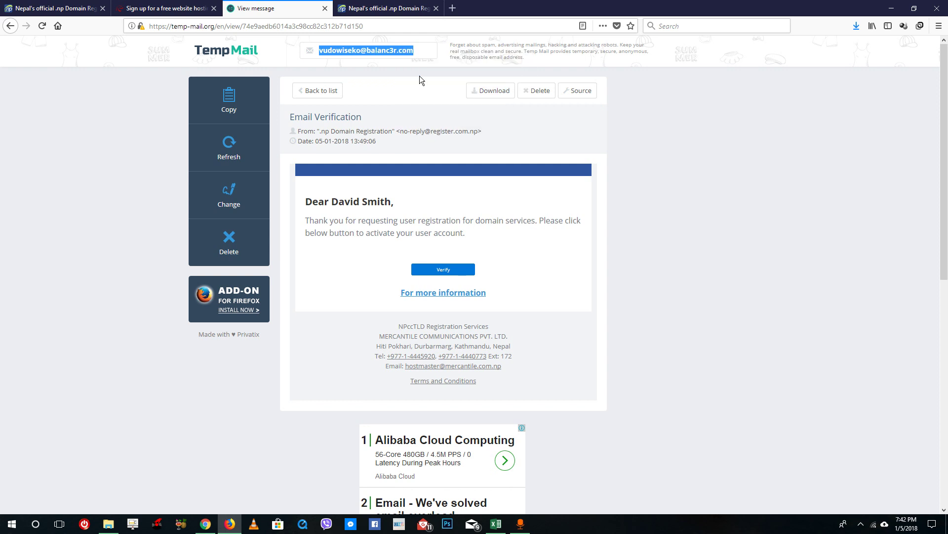
{"action": "left_click", "coordinate": [176, 10]}
{"action": "key", "text": "ctrl+v"}
{"action": "key", "text": "Tab"}
{"action": "type", "text": "••••••••••••"}
Step: Name the website 'Test Tutor Tube Website', submit the sign-up and save the login
{"action": "left_click", "coordinate": [609, 276]}
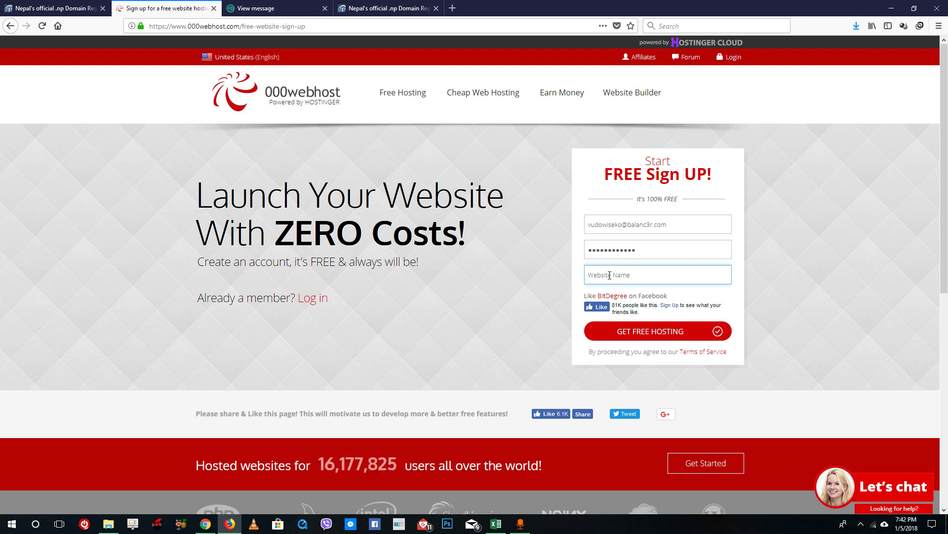
{"action": "type", "text": "Test Tutor Tube Website"}
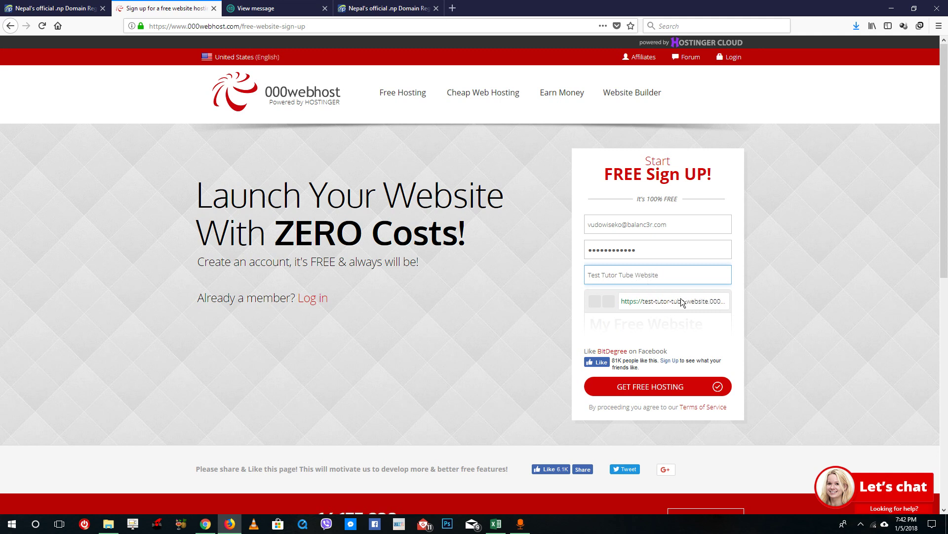
{"action": "left_click", "coordinate": [650, 390]}
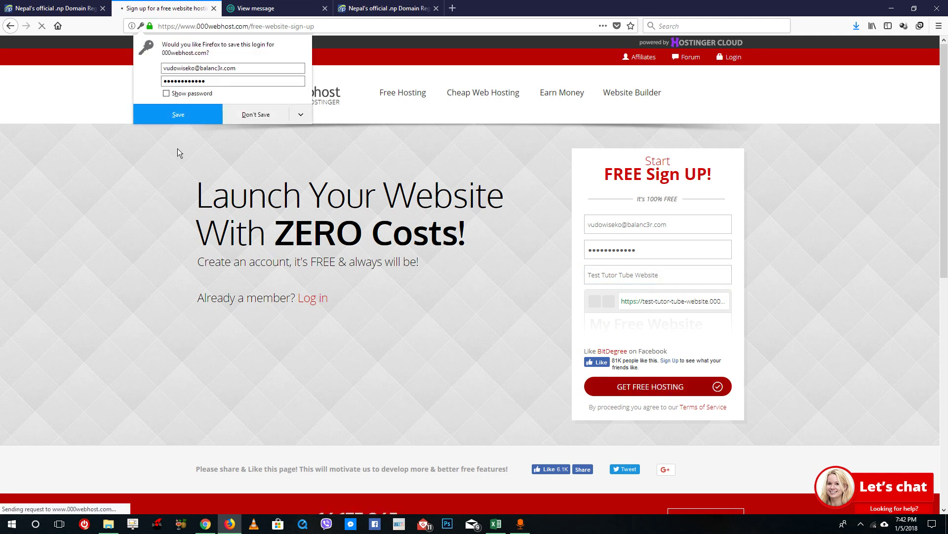
{"action": "left_click", "coordinate": [190, 114]}
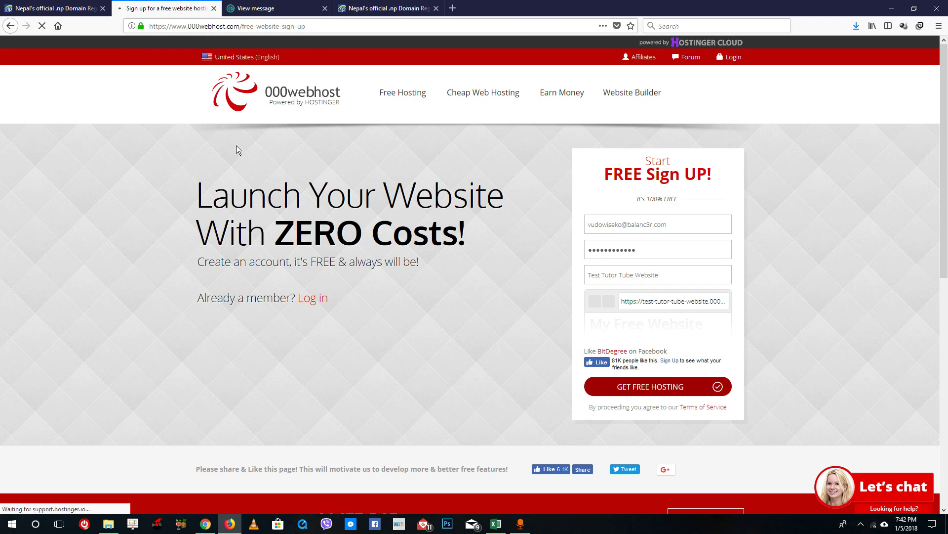
{"action": "left_click", "coordinate": [252, 8]}
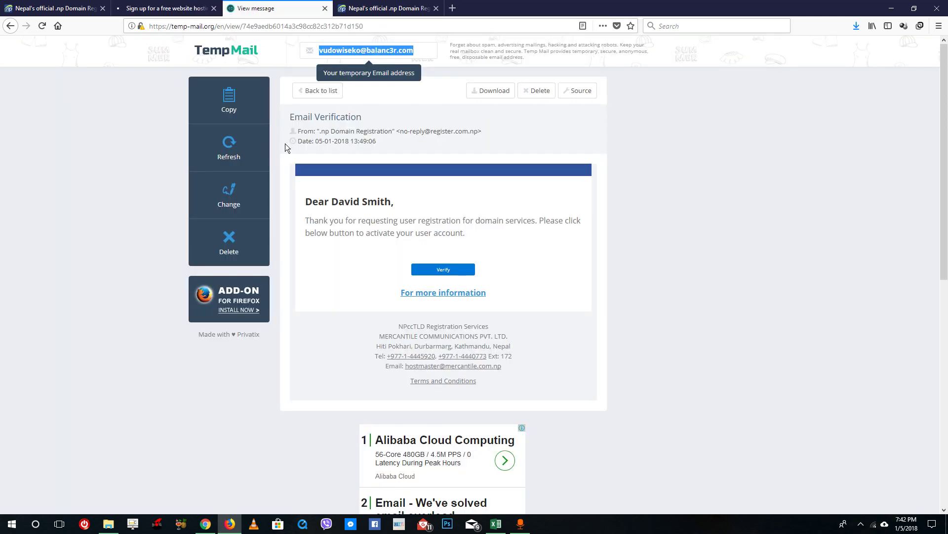
Step: Follow Verify email in 000webhost's 'Please confirm your email' message from the TempMail inbox
{"action": "left_click", "coordinate": [320, 91]}
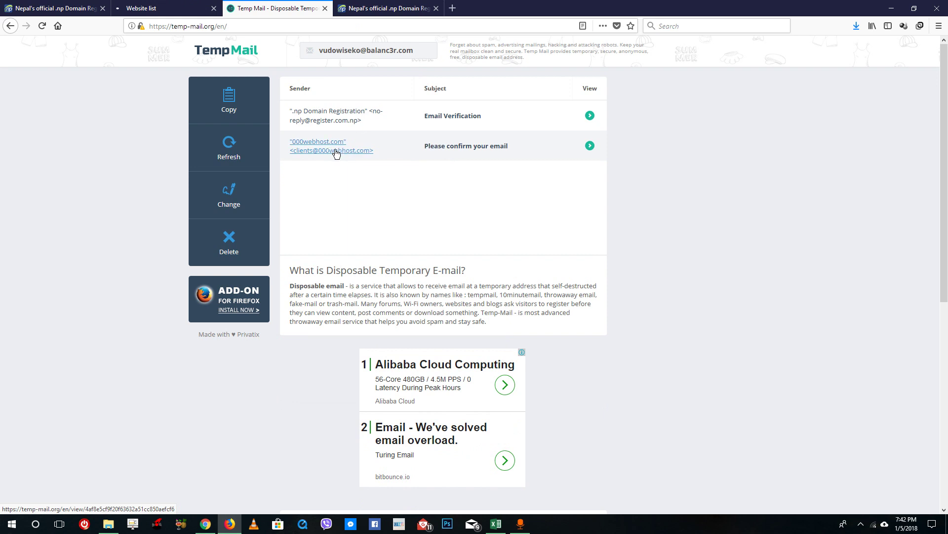
{"action": "left_click", "coordinate": [468, 147]}
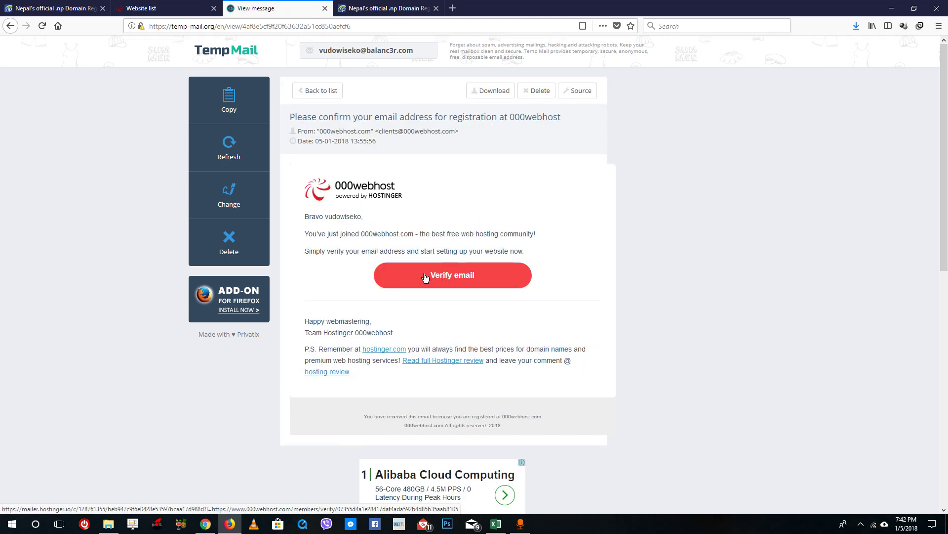
{"action": "left_click", "coordinate": [424, 276]}
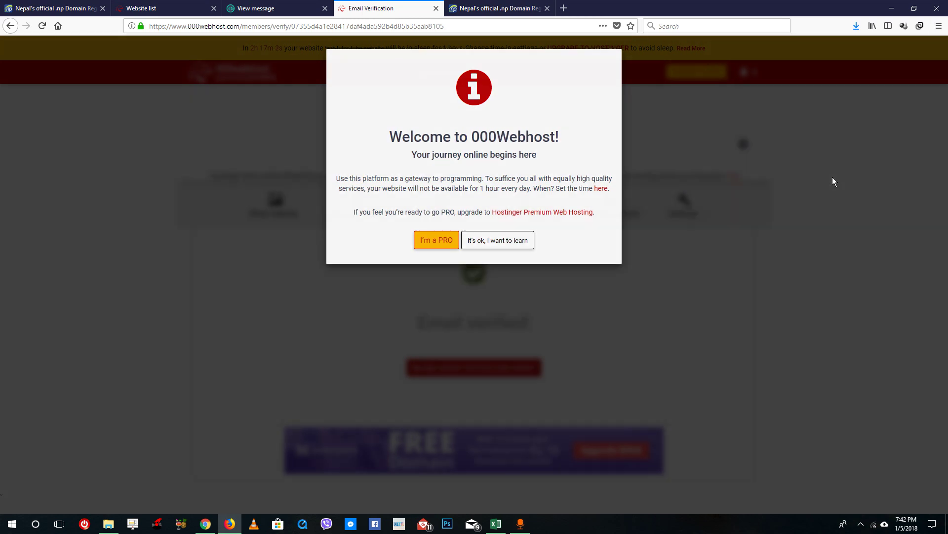
Step: Dismiss the welcome modal and open test-tutor-tube-website's dashboard to review its build options
{"action": "left_click", "coordinate": [831, 179]}
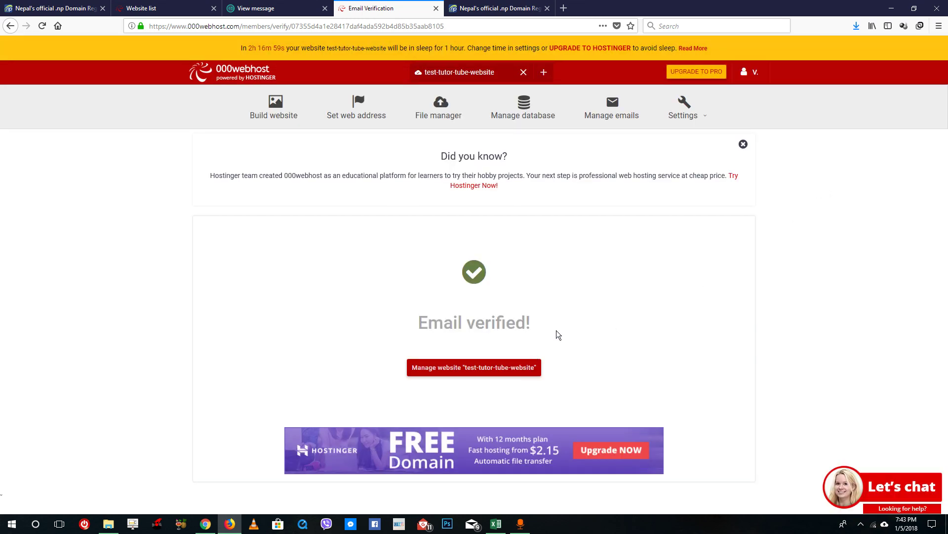
{"action": "left_click", "coordinate": [455, 373]}
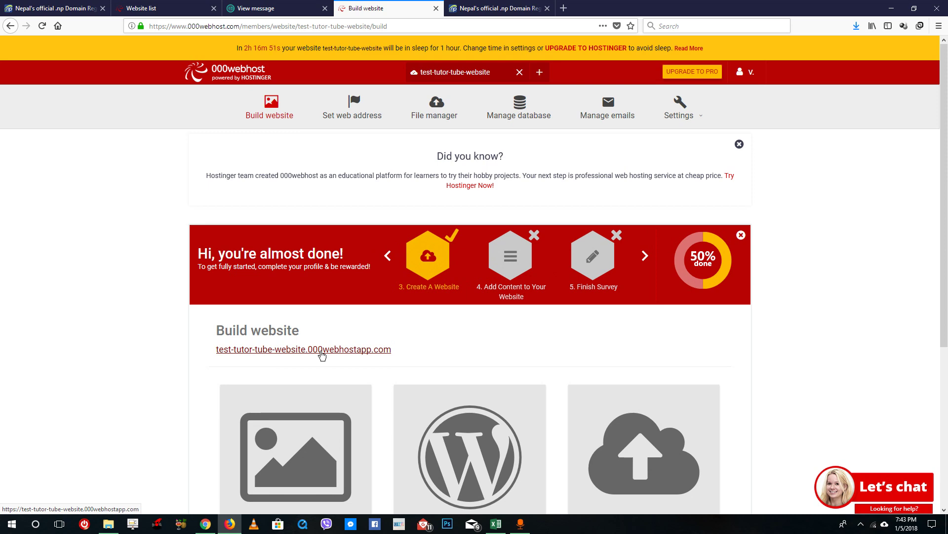
{"action": "scroll", "coordinate": [322, 354], "scroll_direction": "down", "scroll_amount": 5}
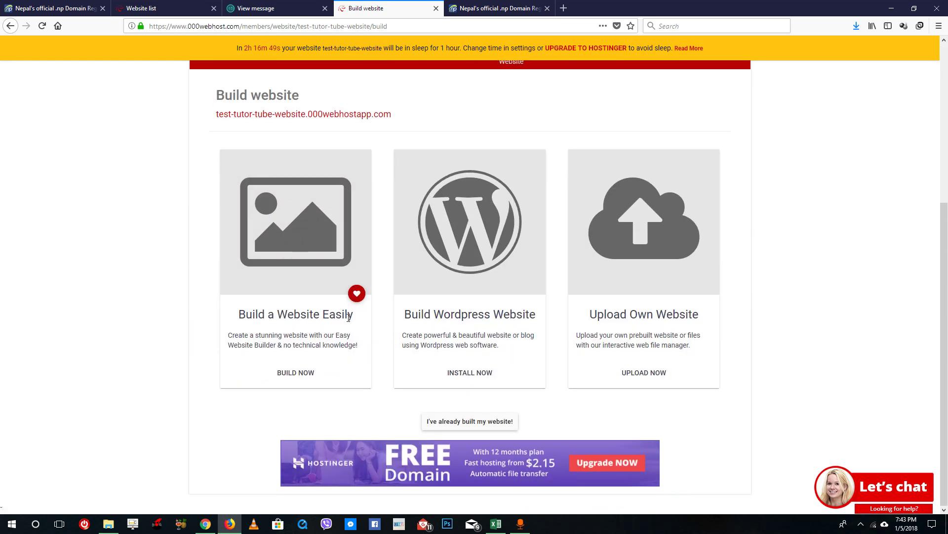
{"action": "scroll", "coordinate": [343, 320], "scroll_direction": "up", "scroll_amount": 4}
{"action": "scroll", "coordinate": [343, 320], "scroll_direction": "down", "scroll_amount": 4}
{"action": "scroll", "coordinate": [343, 319], "scroll_direction": "up", "scroll_amount": 4}
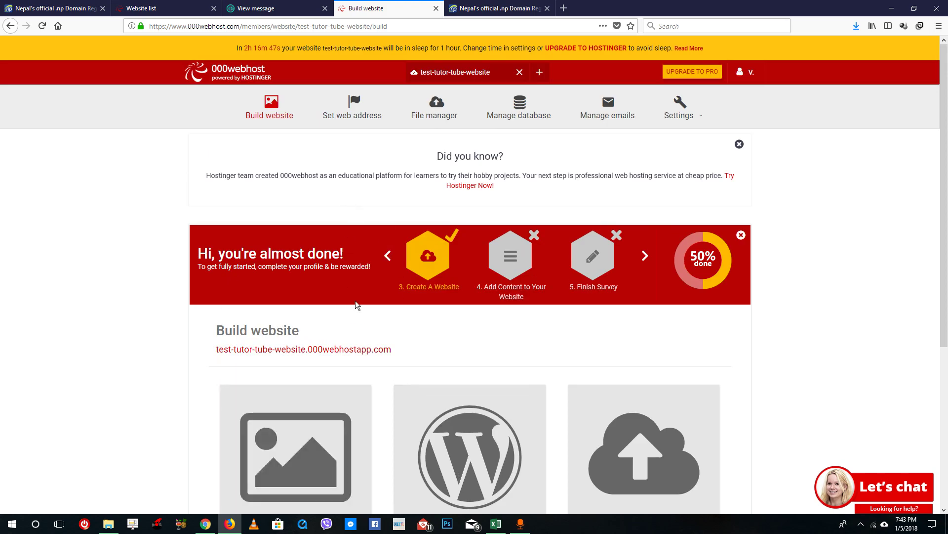
{"action": "scroll", "coordinate": [417, 318], "scroll_direction": "down", "scroll_amount": 5}
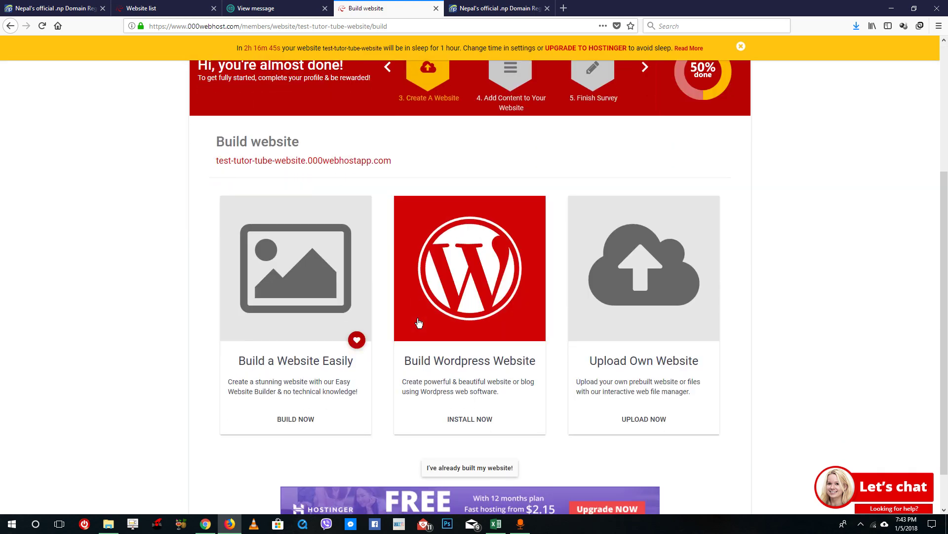
{"action": "scroll", "coordinate": [421, 330], "scroll_direction": "up", "scroll_amount": 5}
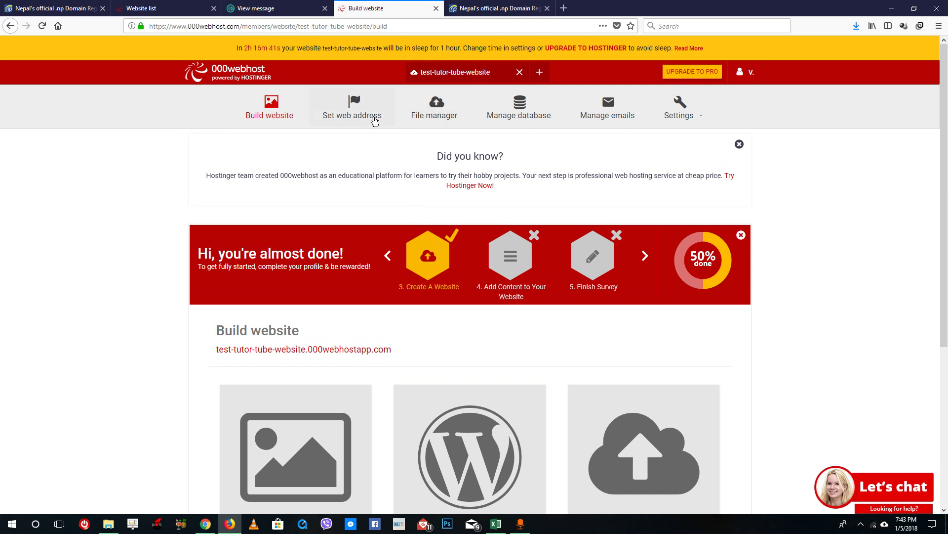
Step: Park the owned domain smithdavid.com.np on test-tutor-tube-website, keeping the free plan
{"action": "left_click", "coordinate": [352, 114]}
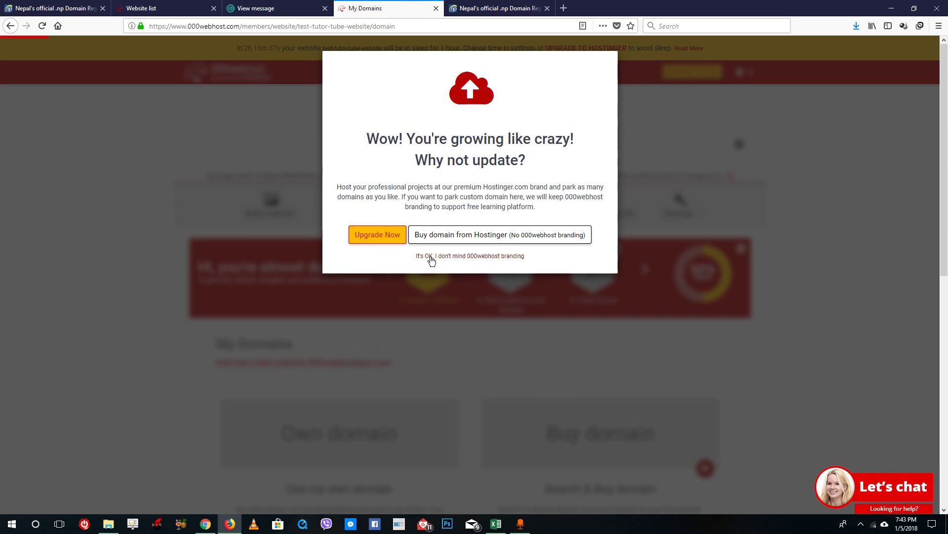
{"action": "left_click", "coordinate": [461, 257]}
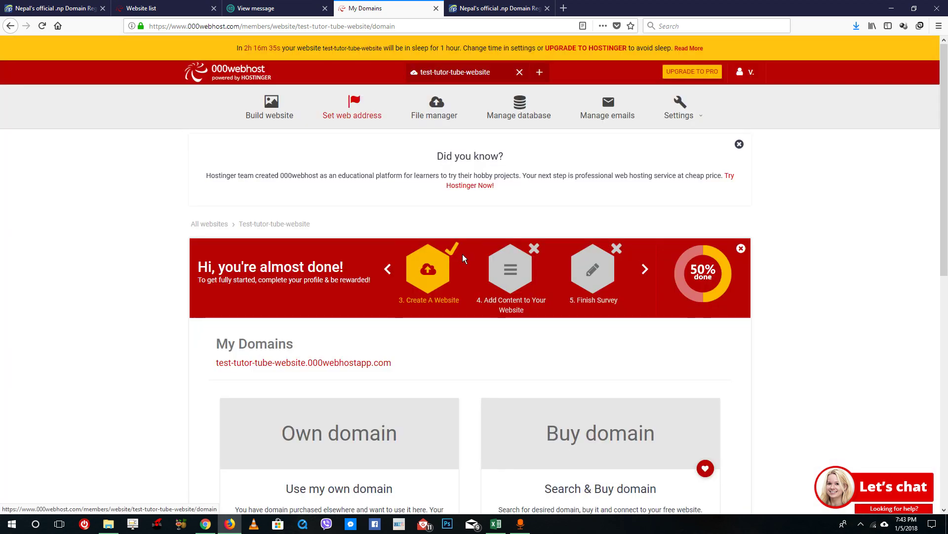
{"action": "scroll", "coordinate": [449, 248], "scroll_direction": "down", "scroll_amount": 3}
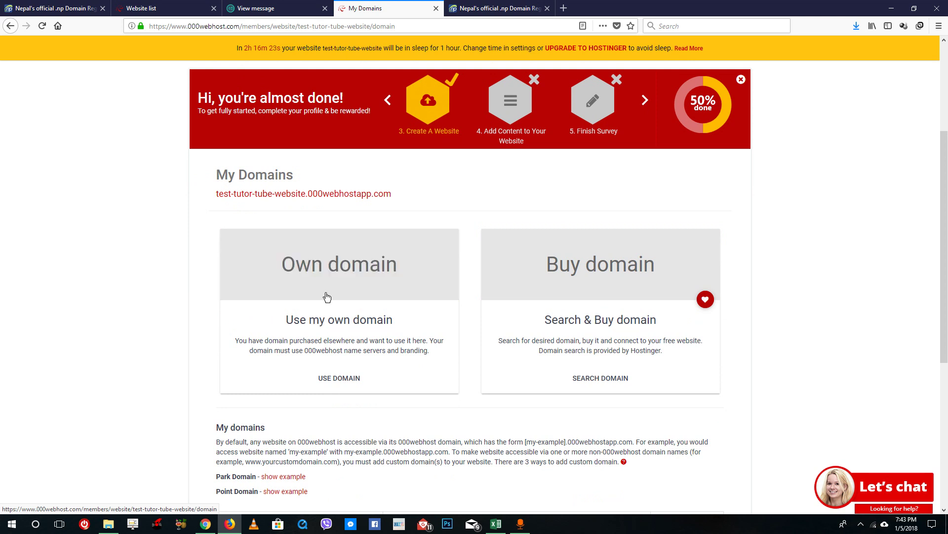
{"action": "left_click", "coordinate": [334, 265]}
{"action": "left_click", "coordinate": [481, 139]}
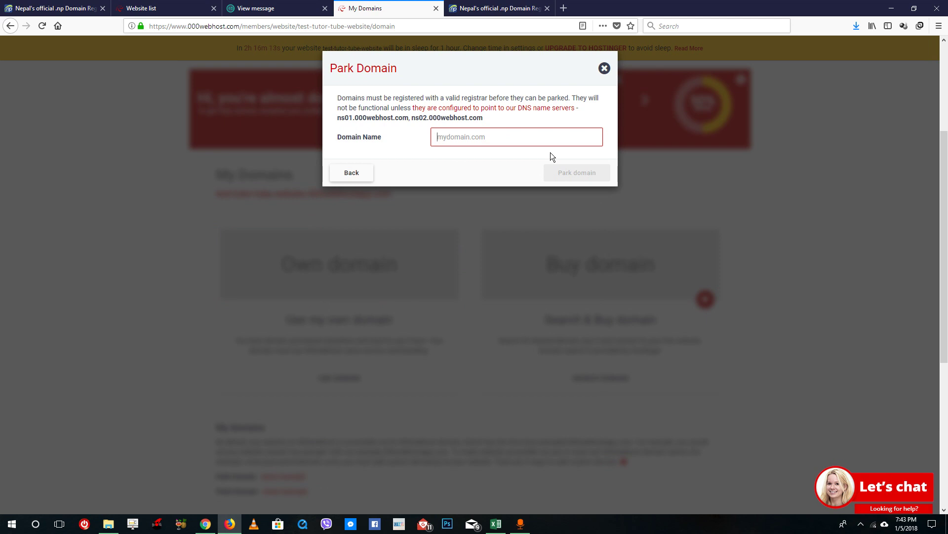
{"action": "type", "text": "smitc"}
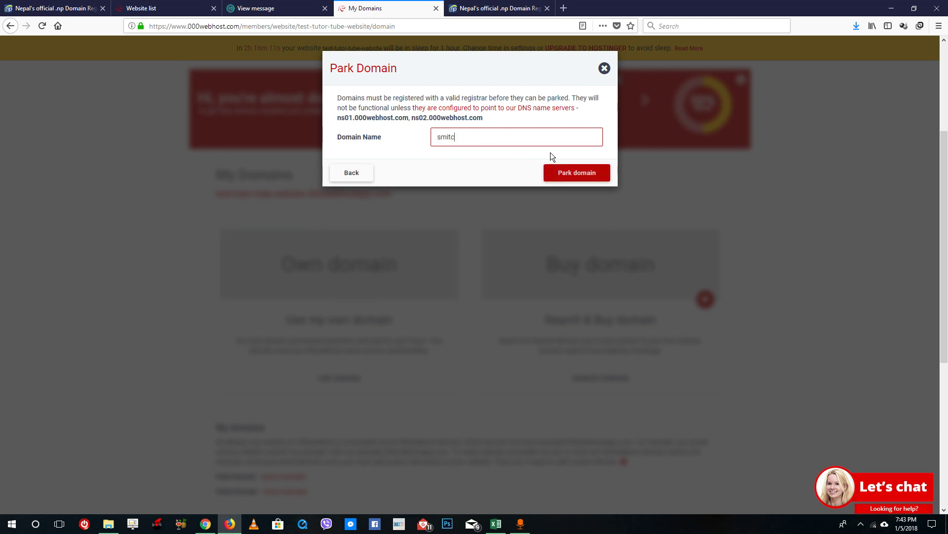
{"action": "key", "text": "BackSpace"}
{"action": "type", "text": "hdavid.com.np"}
{"action": "left_click", "coordinate": [561, 172]}
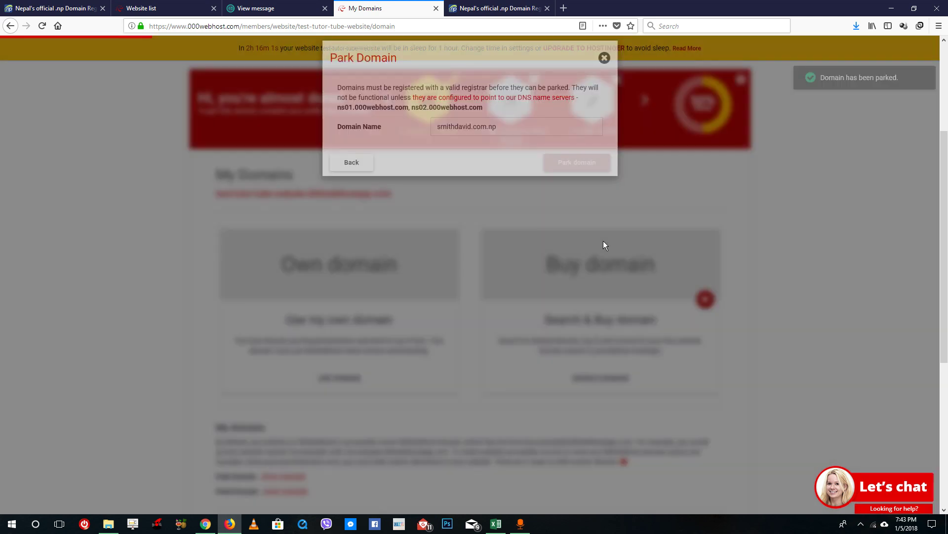
{"action": "scroll", "coordinate": [603, 245], "scroll_direction": "down", "scroll_amount": 5}
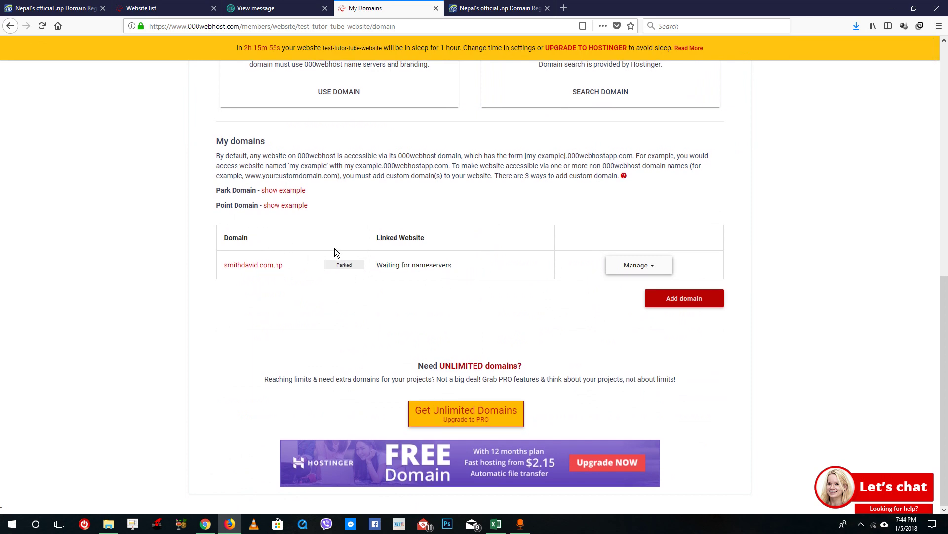
{"action": "scroll", "coordinate": [340, 332], "scroll_direction": "up", "scroll_amount": 2}
{"action": "scroll", "coordinate": [361, 318], "scroll_direction": "up", "scroll_amount": 8}
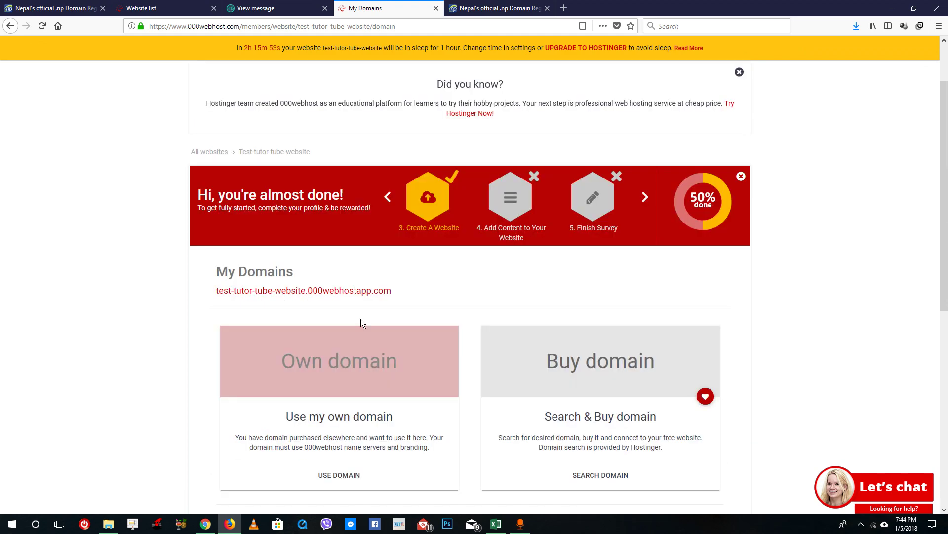
{"action": "scroll", "coordinate": [393, 395], "scroll_direction": "down", "scroll_amount": 2}
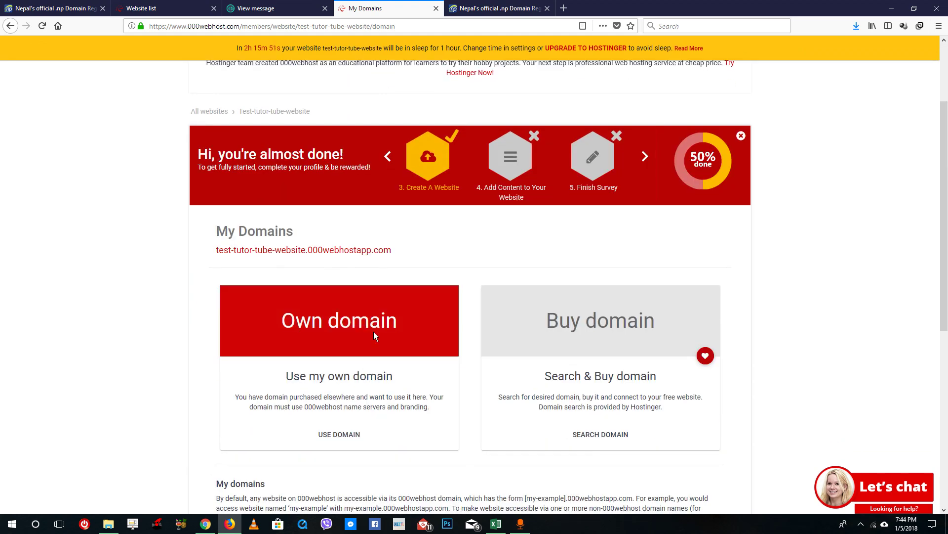
{"action": "left_click", "coordinate": [433, 294]}
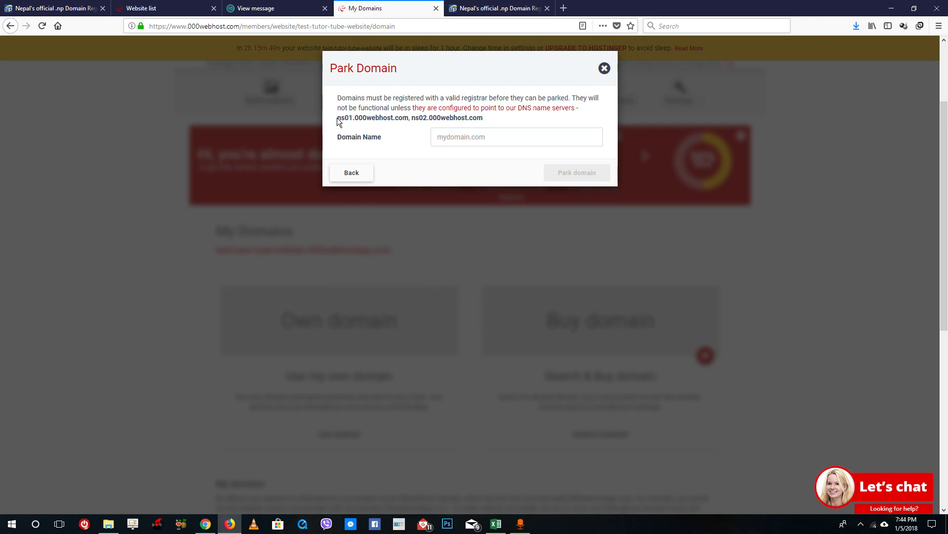
{"action": "left_click_drag", "start_coordinate": [339, 118], "coordinate": [466, 117]}
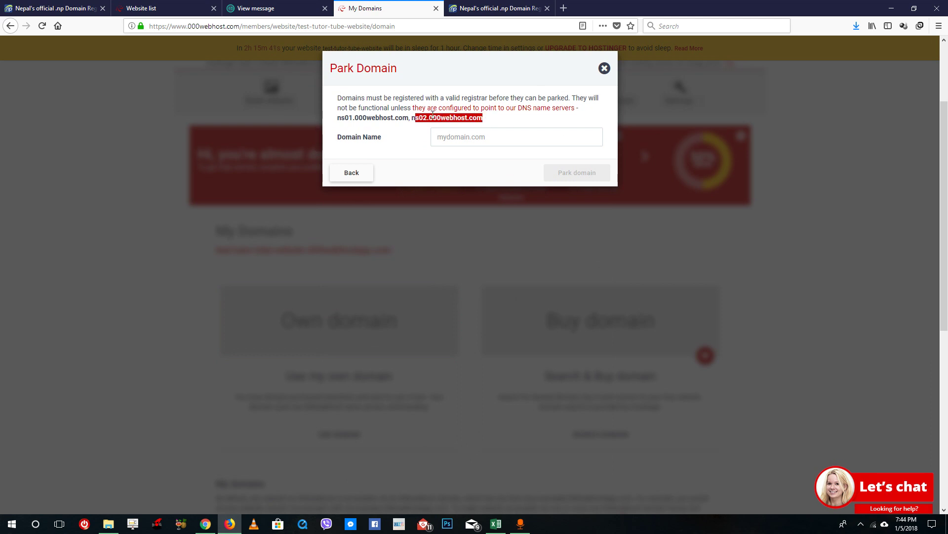
{"action": "left_click", "coordinate": [415, 119]}
{"action": "left_click_drag", "start_coordinate": [484, 119], "coordinate": [345, 118]}
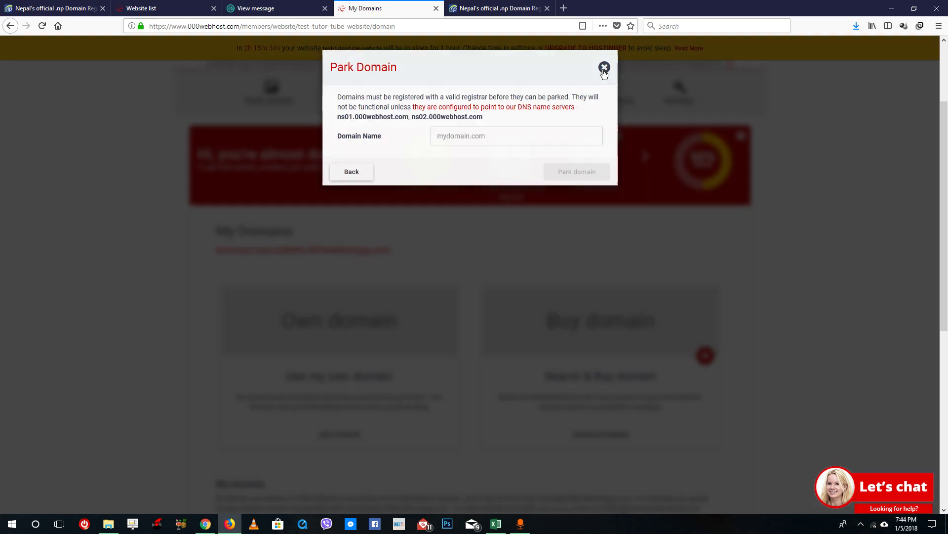
{"action": "left_click", "coordinate": [605, 68]}
{"action": "scroll", "coordinate": [684, 199], "scroll_direction": "down", "scroll_amount": 7}
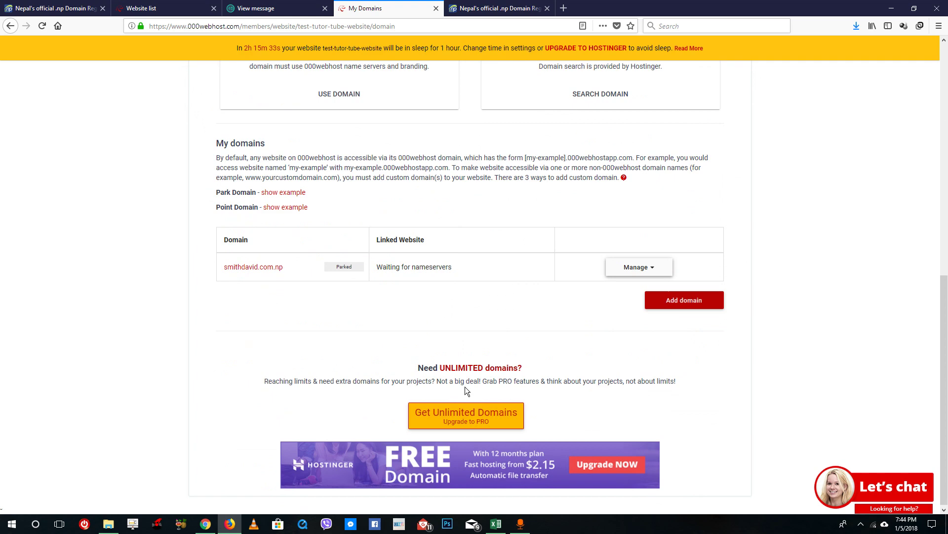
Step: Open the site's free 000webhostapp address in a new tab and view it
{"action": "scroll", "coordinate": [346, 267], "scroll_direction": "up", "scroll_amount": 8}
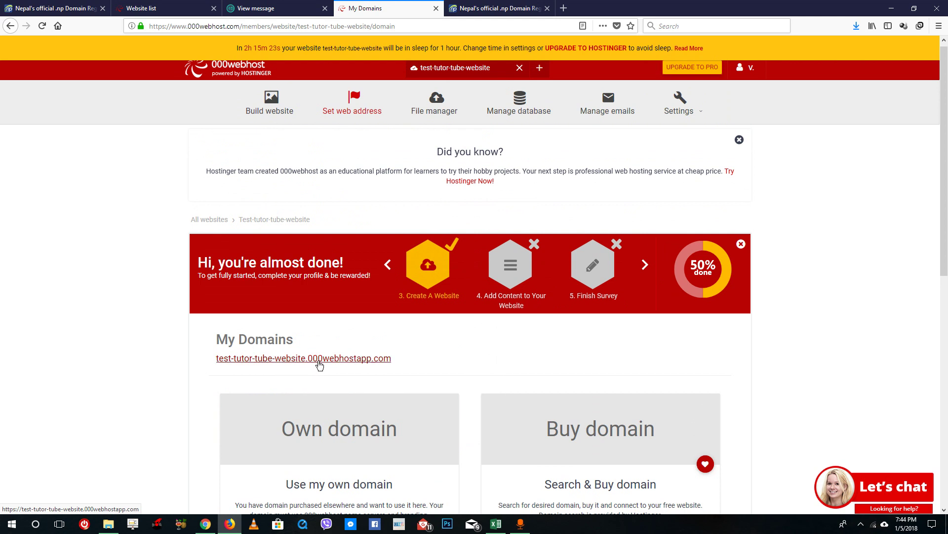
{"action": "right_click", "coordinate": [334, 359]}
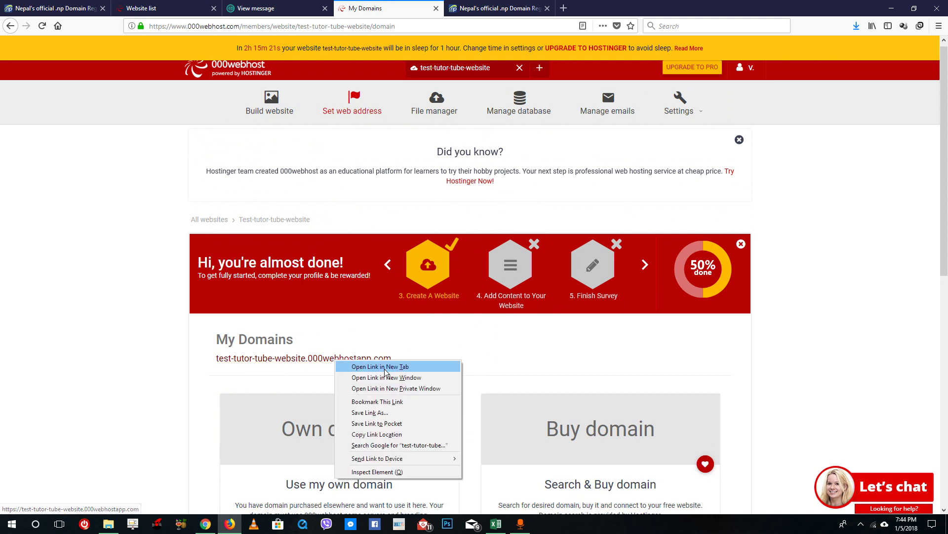
{"action": "left_click", "coordinate": [385, 368]}
{"action": "left_click", "coordinate": [493, 11]}
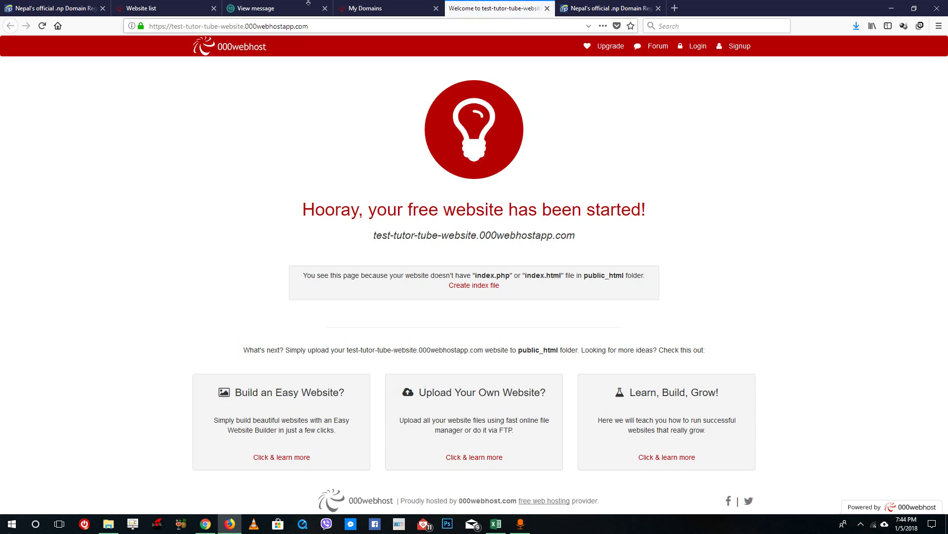
Step: Close the new site's welcome page and go to the website's File manager section
{"action": "left_click", "coordinate": [392, 10]}
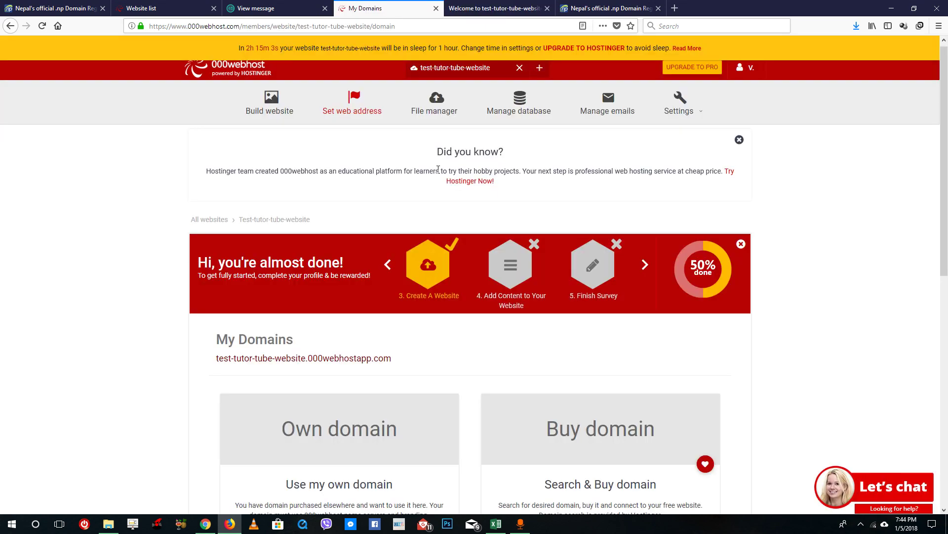
{"action": "left_click", "coordinate": [500, 12]}
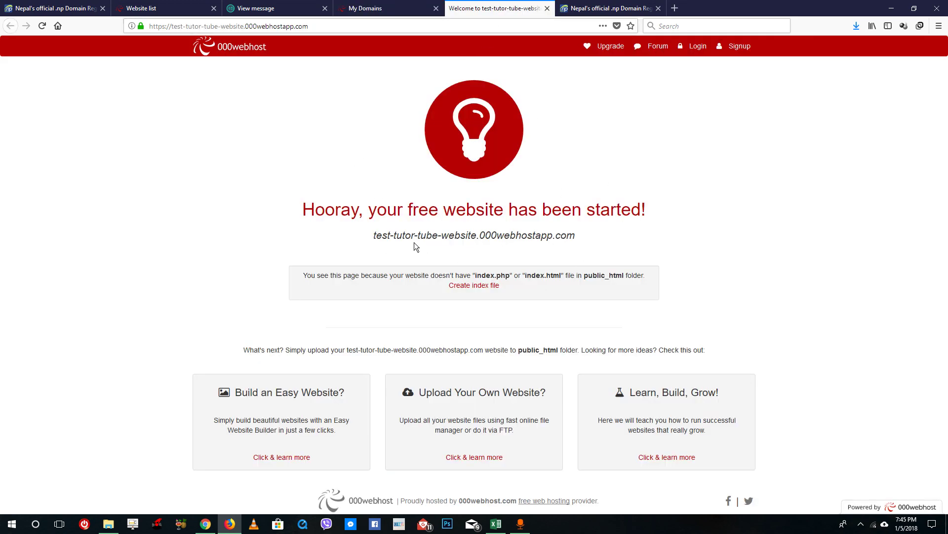
{"action": "left_click", "coordinate": [548, 8]}
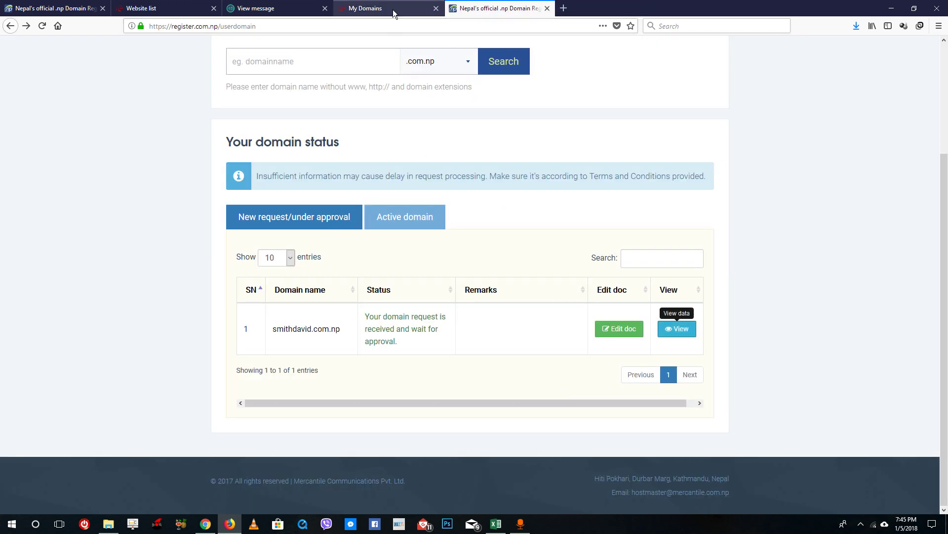
{"action": "left_click", "coordinate": [393, 9]}
{"action": "left_click", "coordinate": [435, 109]}
Step: Launch the files.000webhost.com file manager, then minimize Firefox to reach local folders
{"action": "scroll", "coordinate": [549, 315], "scroll_direction": "down", "scroll_amount": 3}
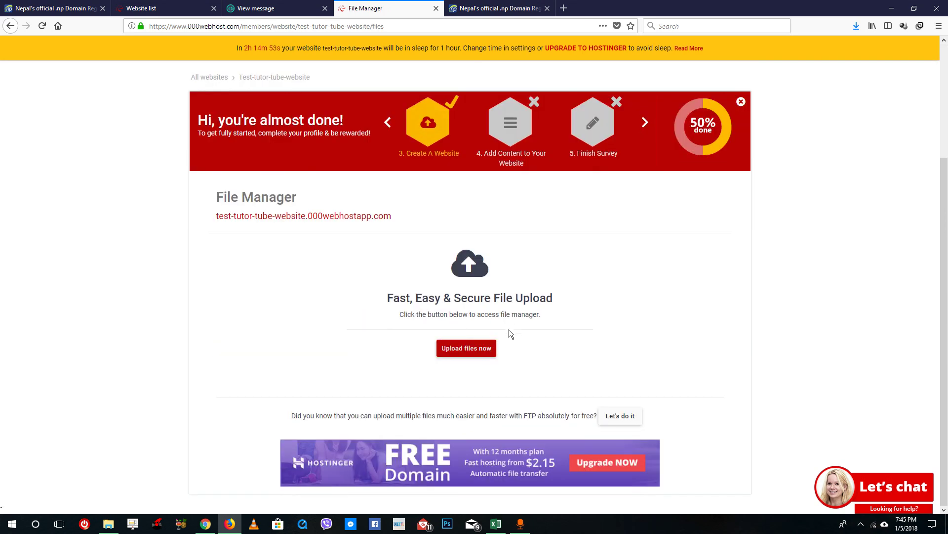
{"action": "left_click", "coordinate": [469, 349]}
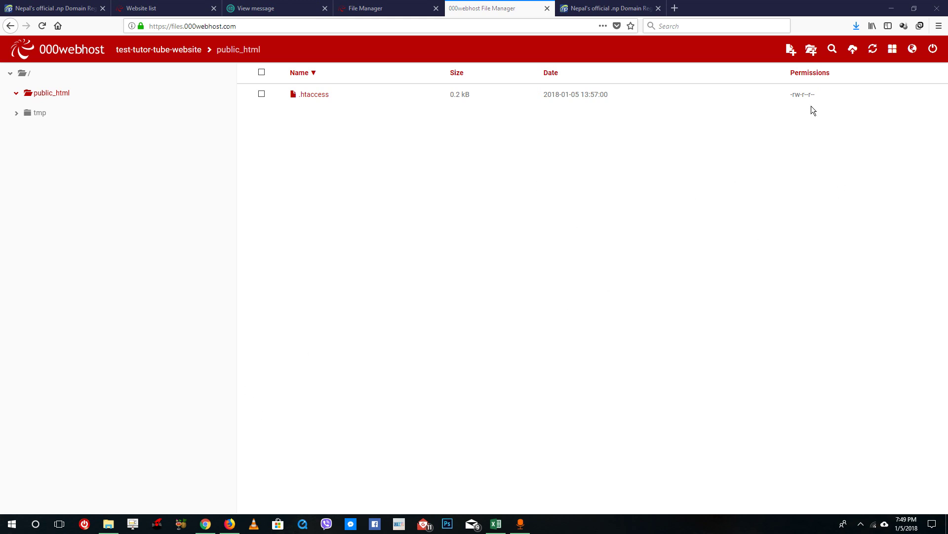
{"action": "left_click", "coordinate": [891, 8]}
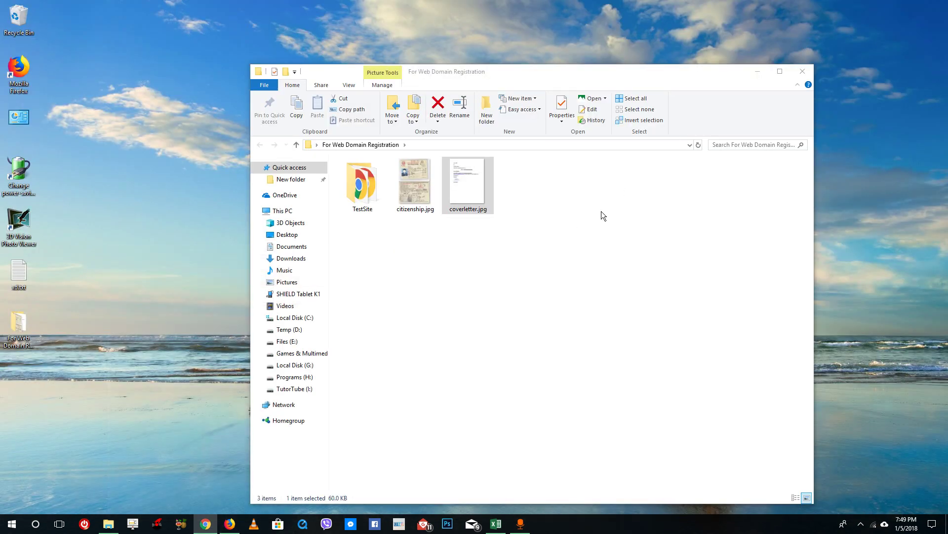
Step: Place TestSite beside the web file manager and upload all its files into public_html
{"action": "left_click", "coordinate": [618, 189]}
{"action": "double_click", "coordinate": [350, 181]}
{"action": "left_click_drag", "start_coordinate": [464, 75], "coordinate": [946, 84]}
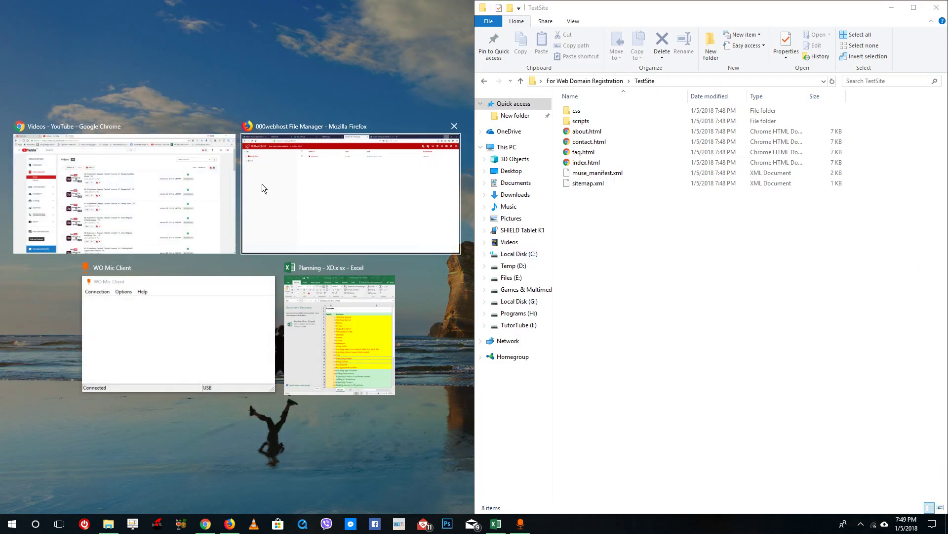
{"action": "left_click", "coordinate": [371, 196]}
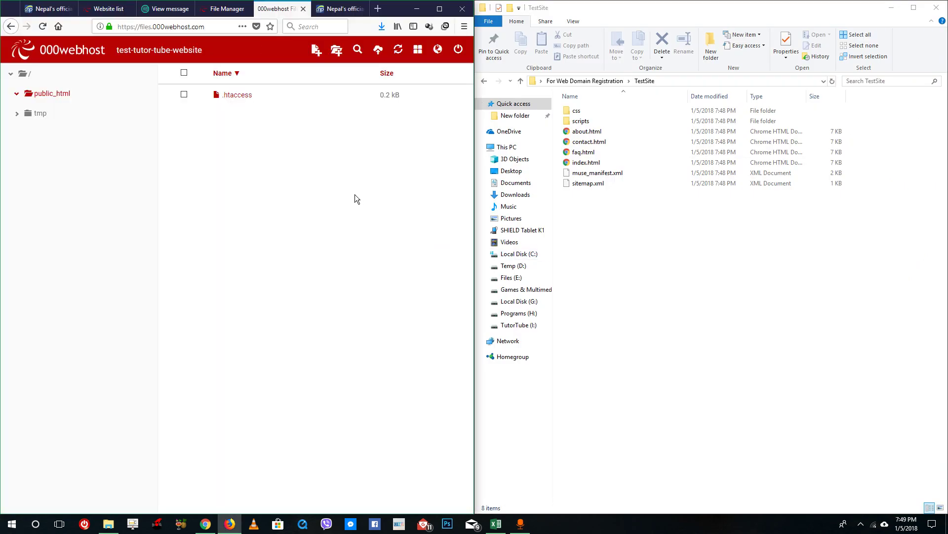
{"action": "left_click_drag", "start_coordinate": [739, 269], "coordinate": [571, 110]}
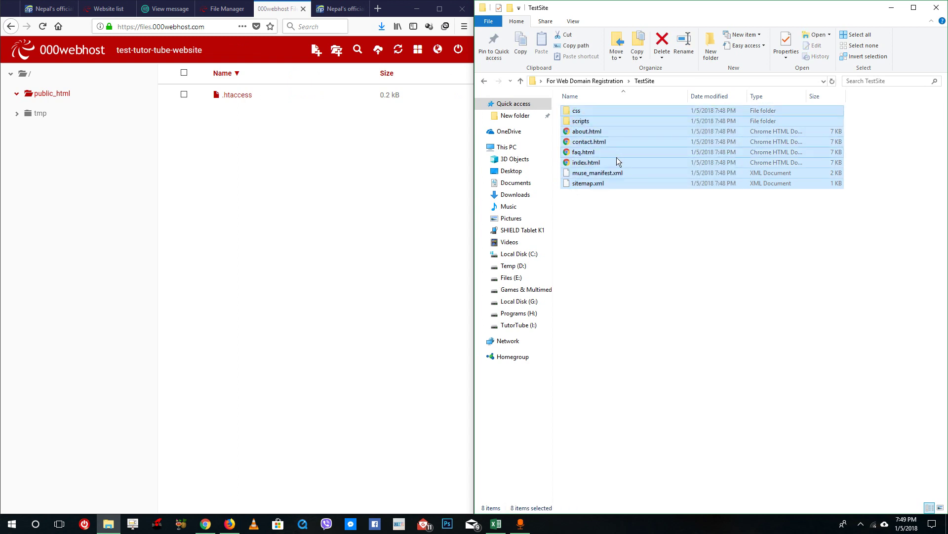
{"action": "left_click_drag", "start_coordinate": [589, 142], "coordinate": [328, 187]}
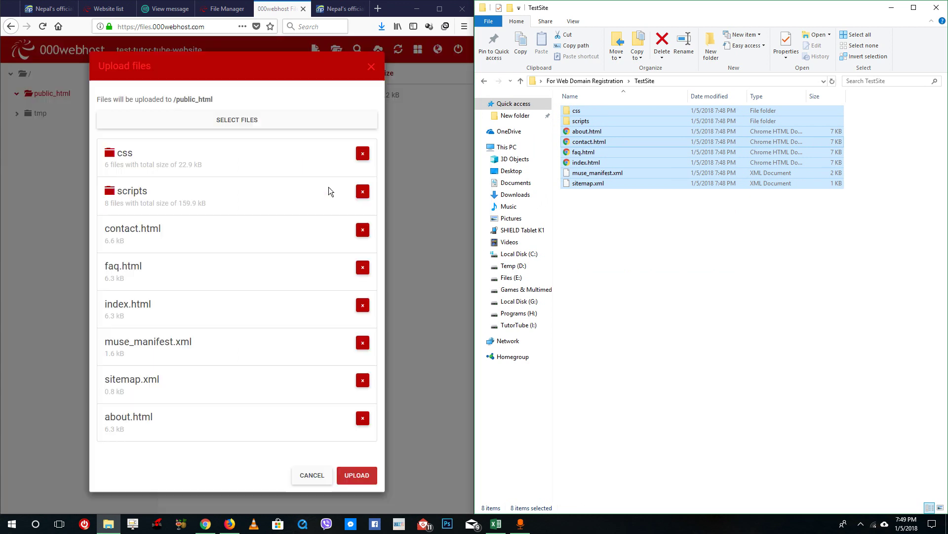
{"action": "left_click", "coordinate": [352, 475]}
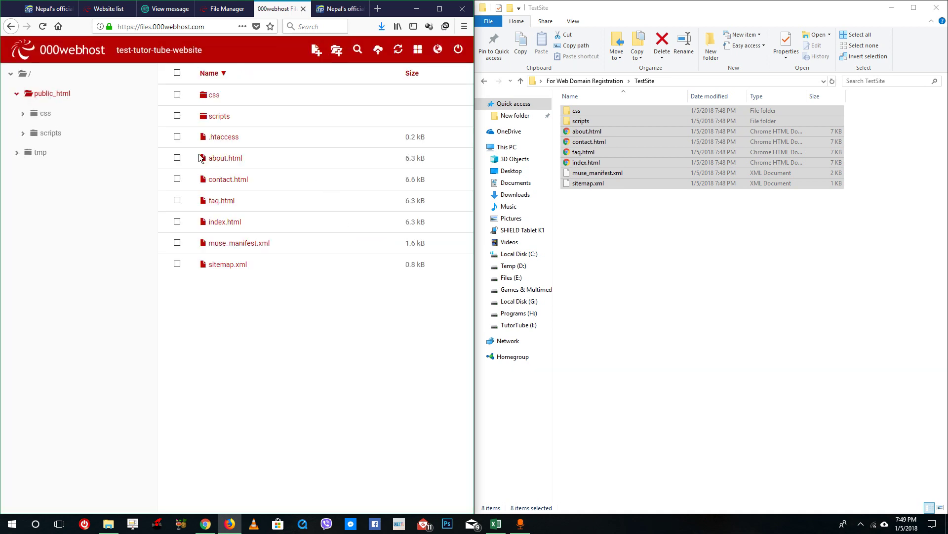
Step: Review the registration status and uploaded file list, ending on the file manager overview
{"action": "left_click", "coordinate": [336, 9]}
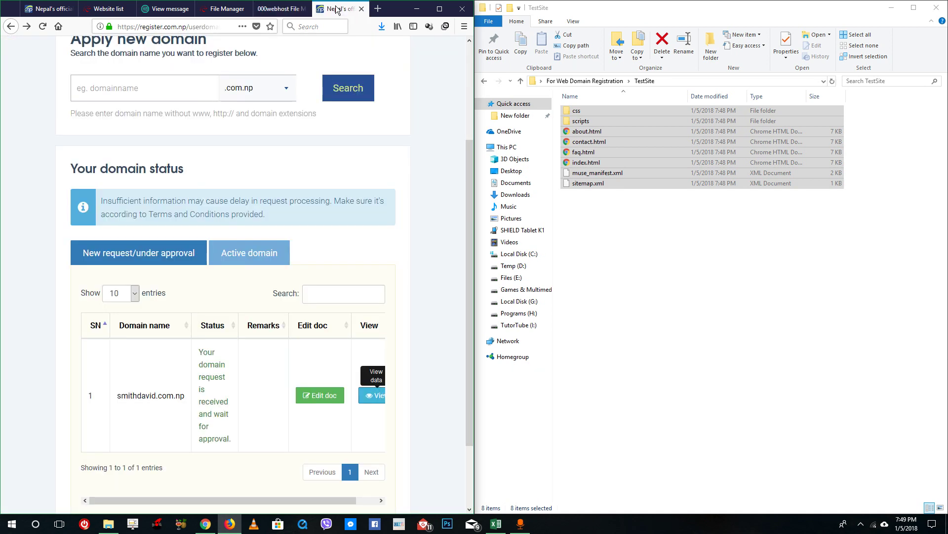
{"action": "left_click", "coordinate": [278, 9]}
{"action": "left_click", "coordinate": [334, 8]}
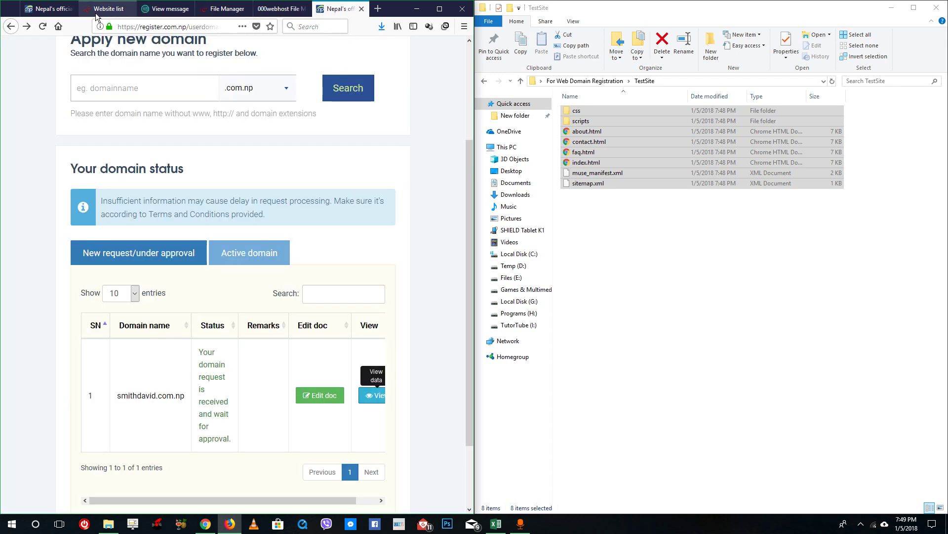
{"action": "left_click", "coordinate": [107, 9]}
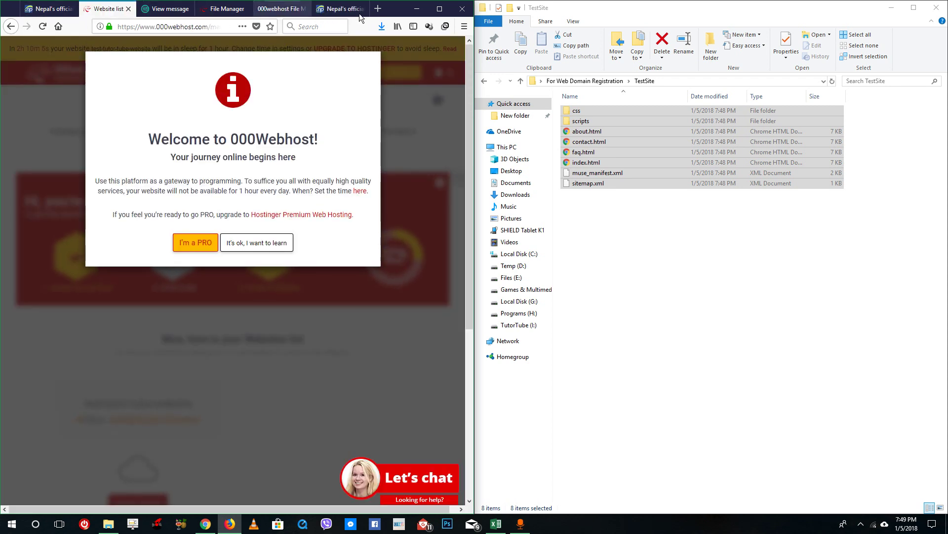
{"action": "left_click", "coordinate": [340, 10]}
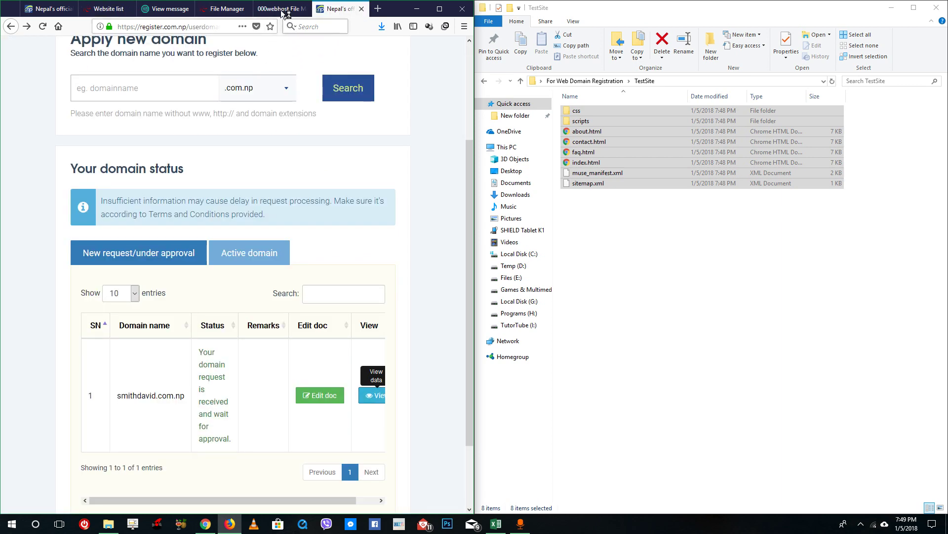
{"action": "left_click", "coordinate": [266, 9]}
{"action": "left_click", "coordinate": [231, 10]}
{"action": "left_click", "coordinate": [166, 9]}
{"action": "left_click", "coordinate": [107, 9]}
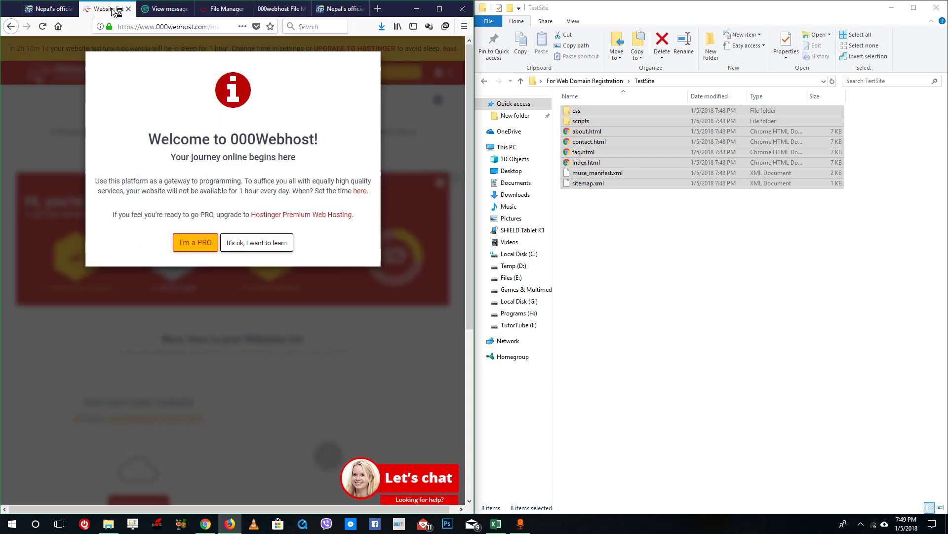
{"action": "left_click", "coordinate": [284, 10]}
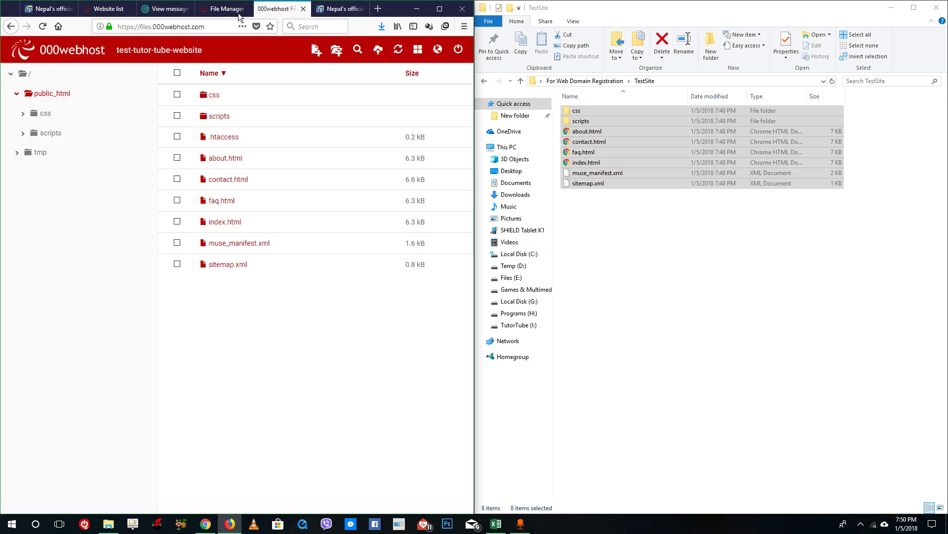
{"action": "left_click", "coordinate": [219, 10]}
{"action": "scroll", "coordinate": [208, 136], "scroll_direction": "up", "scroll_amount": 3}
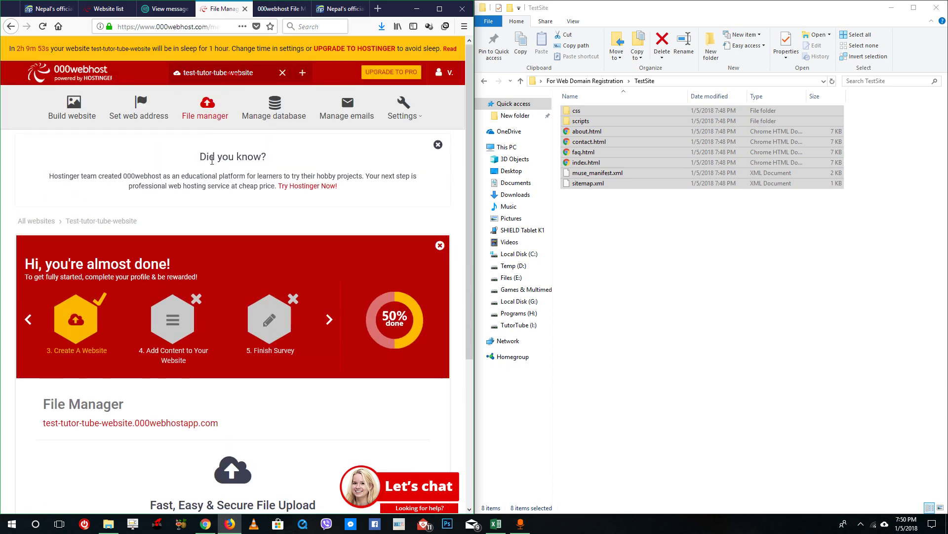
Step: Open test-tutor-tube-website.000webhostapp.com in a new tab in a maximized Firefox window
{"action": "right_click", "coordinate": [167, 426]}
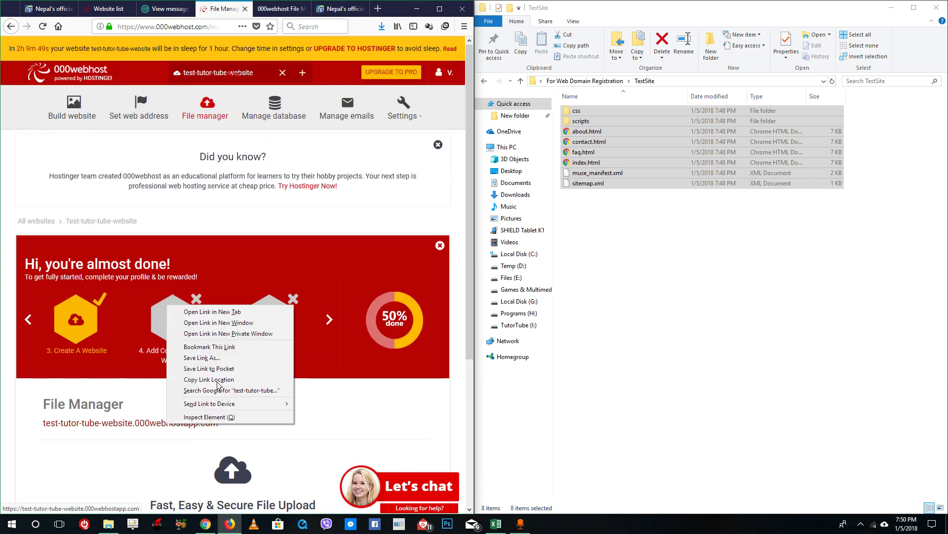
{"action": "left_click", "coordinate": [236, 313]}
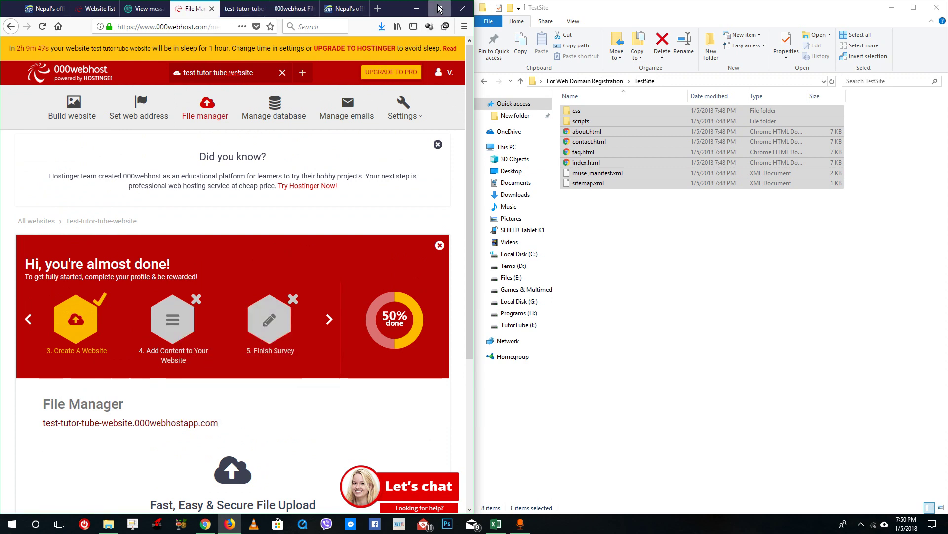
{"action": "left_click", "coordinate": [439, 8]}
{"action": "left_click", "coordinate": [494, 12]}
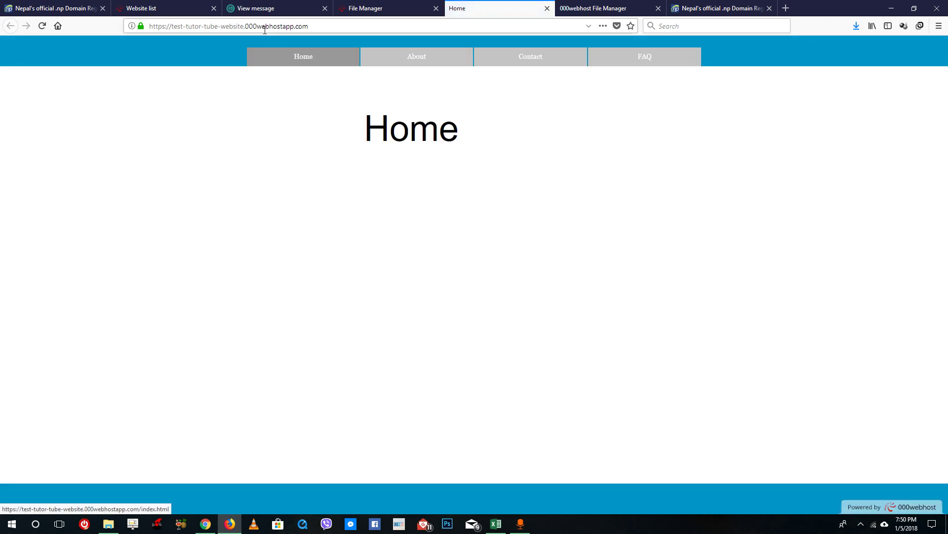
{"action": "left_click_drag", "start_coordinate": [192, 26], "coordinate": [309, 26]}
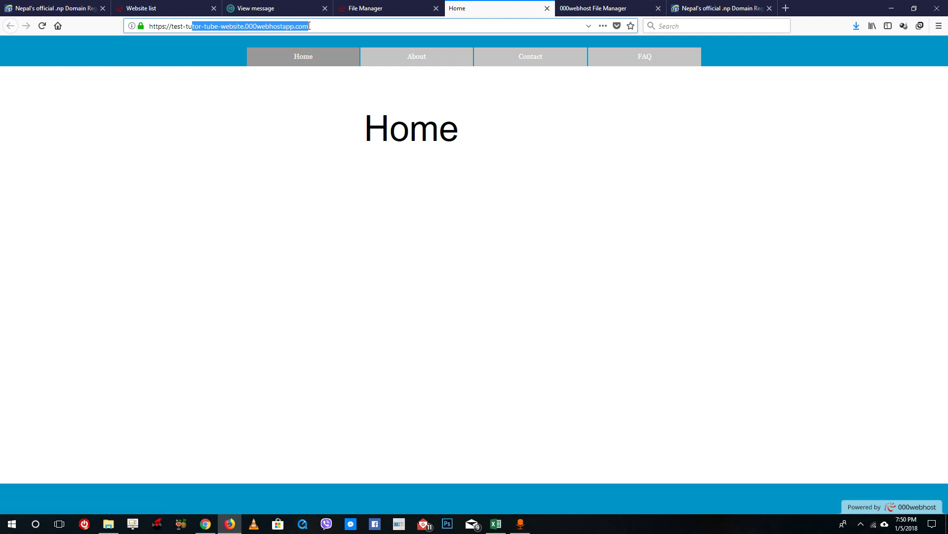
{"action": "left_click", "coordinate": [425, 60]}
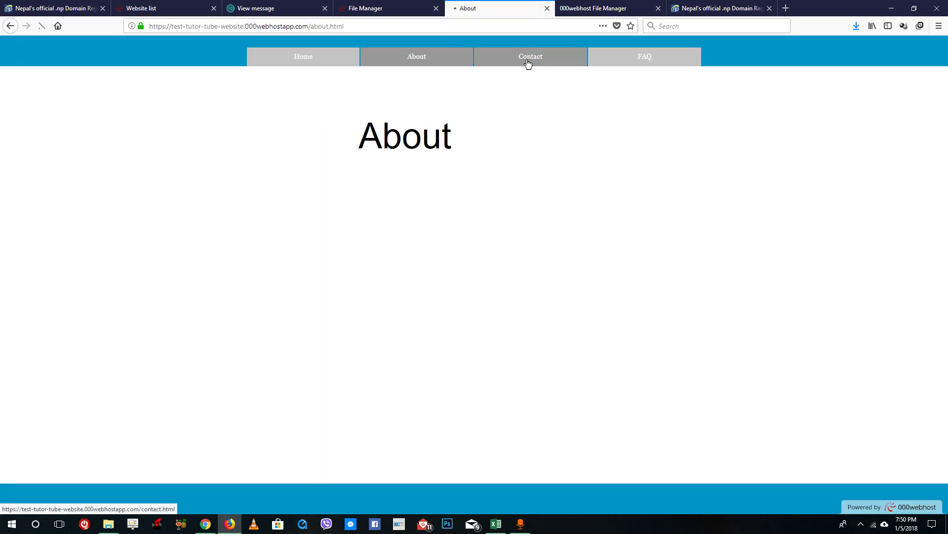
{"action": "left_click", "coordinate": [525, 59]}
{"action": "left_click", "coordinate": [636, 60]}
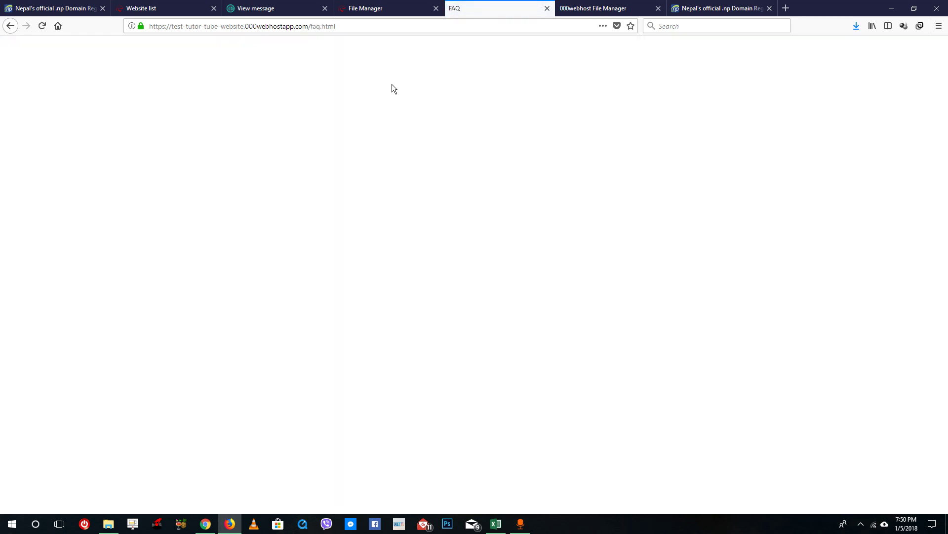
{"action": "left_click", "coordinate": [319, 60]}
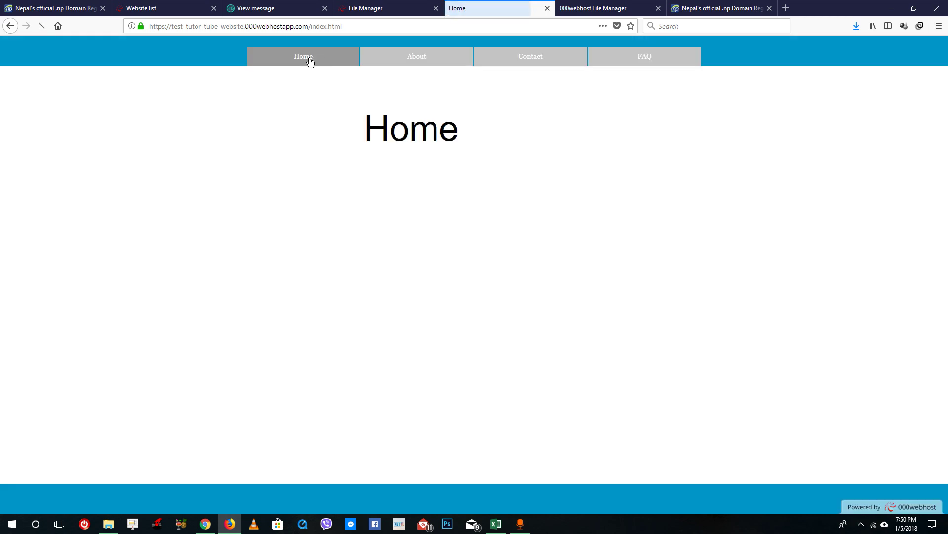
{"action": "left_click", "coordinate": [382, 26]}
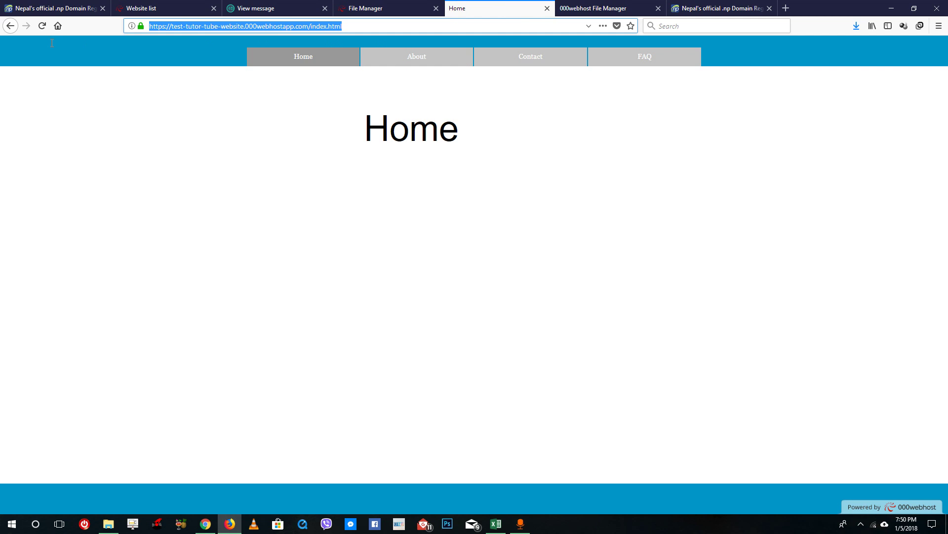
Step: Enter smithdavid.com.np in the address bar, correcting the typo, and load it
{"action": "type", "text": "smith.com"}
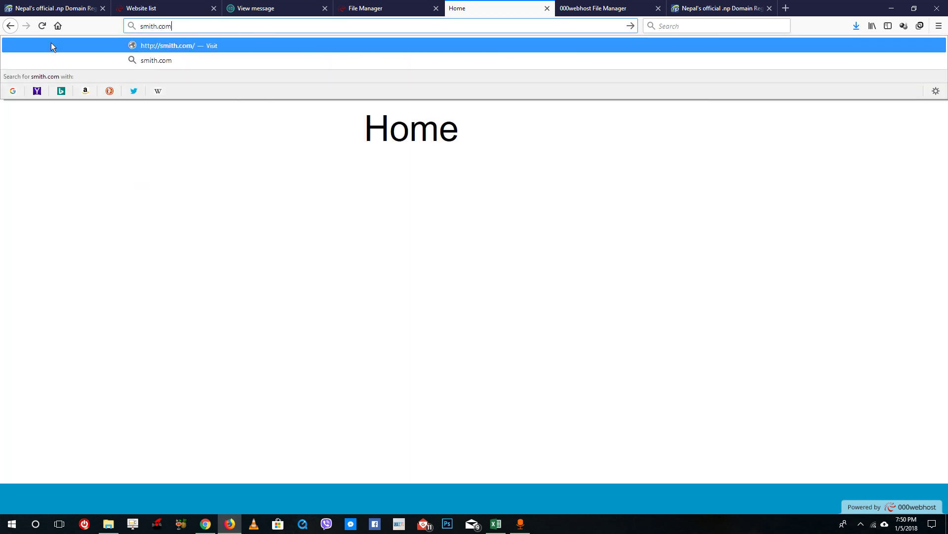
{"action": "type", "text": ".np"}
{"action": "key", "text": "Left"}
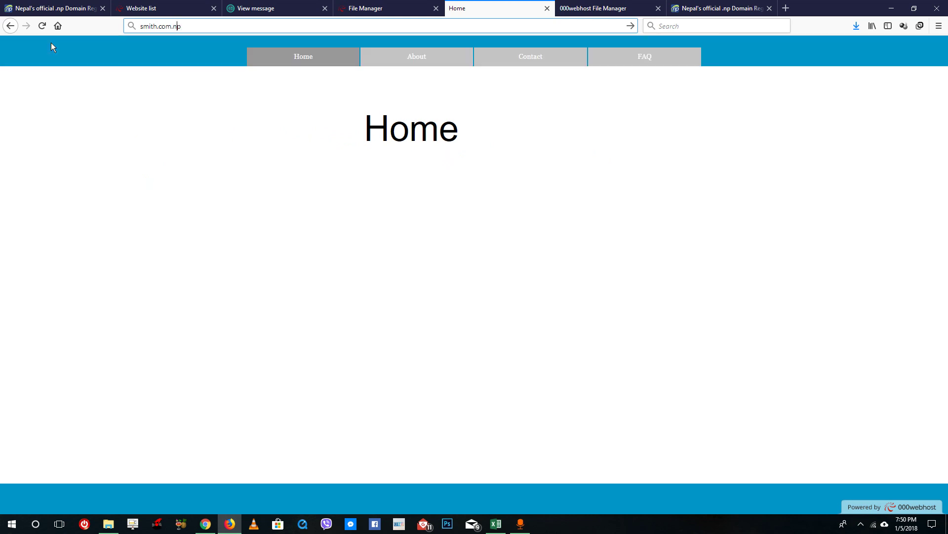
{"action": "type", "text": "david"}
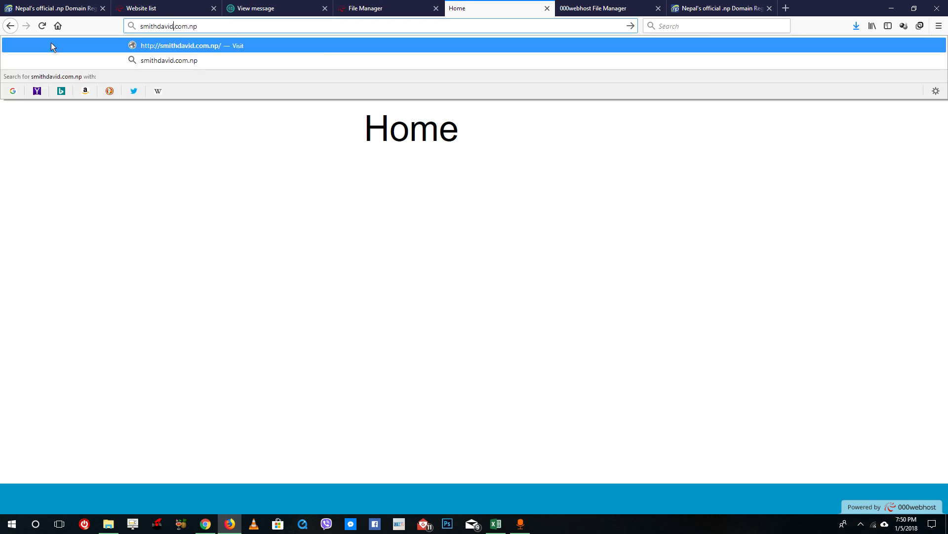
{"action": "key", "text": "Return"}
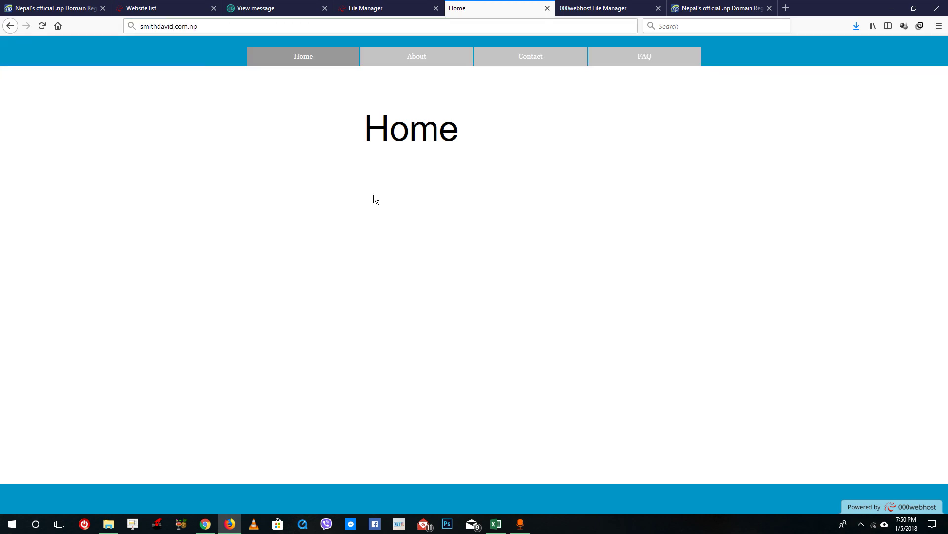